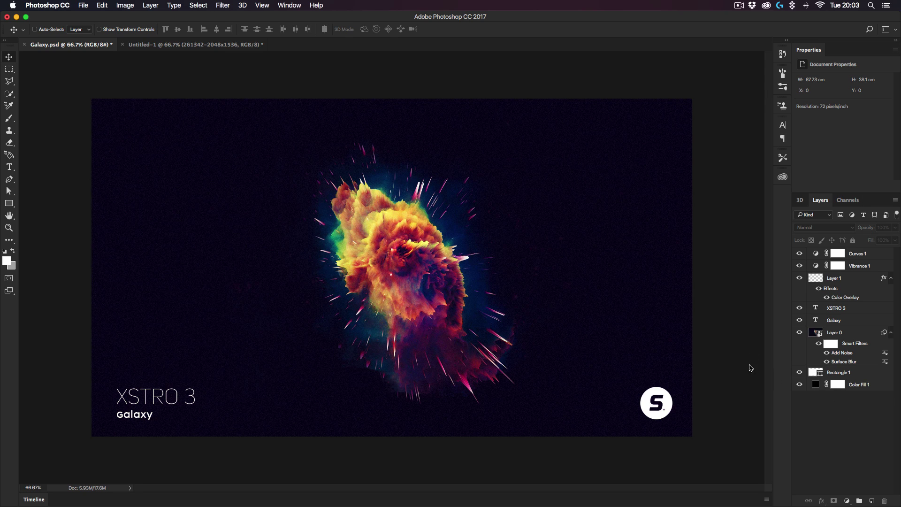
Compare Galaxy.psd with the nebula photo, finishing on the Untitled-1 document
click(157, 47)
click(78, 46)
click(163, 44)
click(77, 45)
click(161, 45)
click(78, 44)
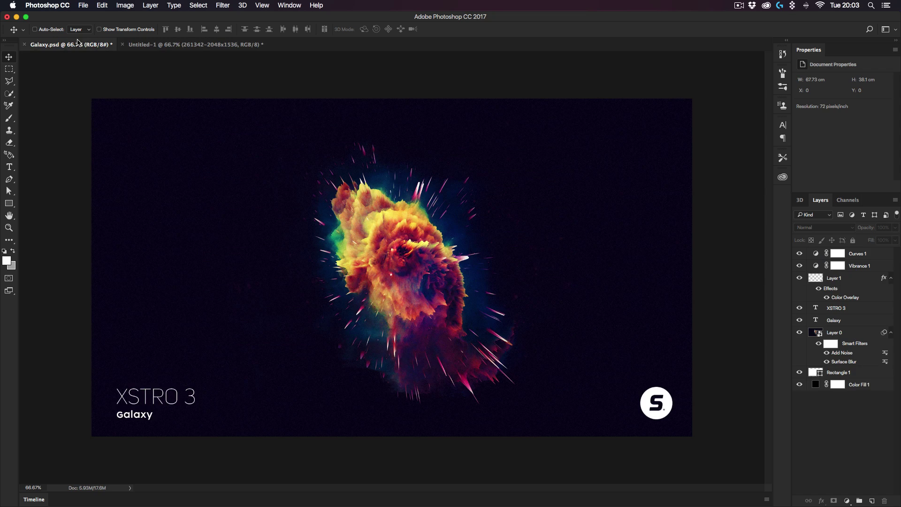
click(174, 47)
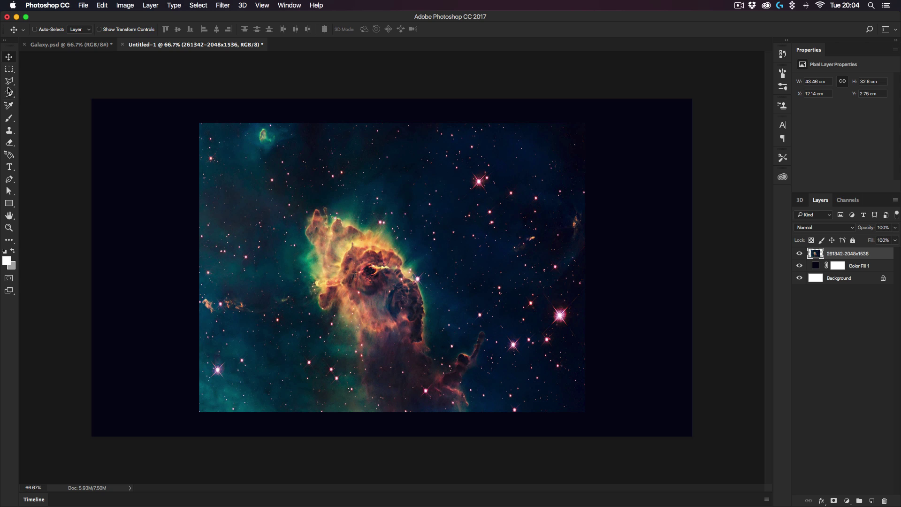
Select the Brush tool, check its presets, and add a white layer mask to the nebula layer
click(9, 118)
click(48, 30)
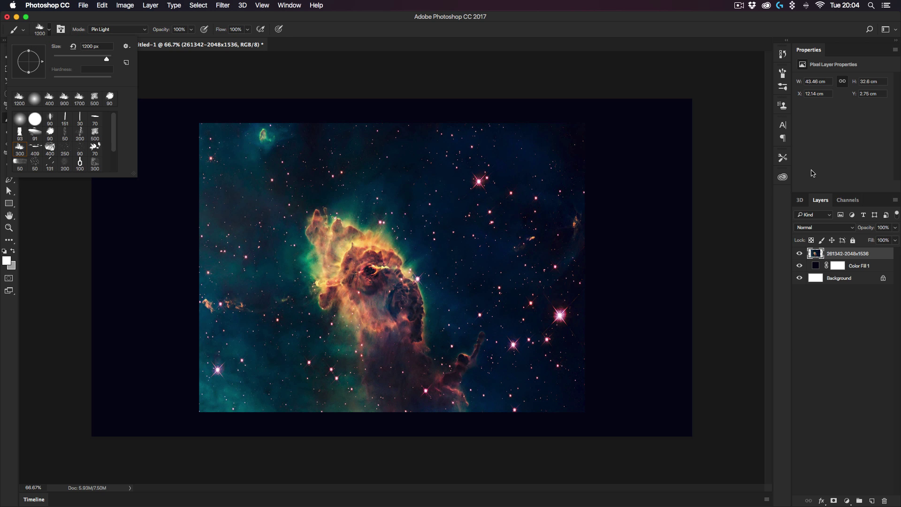
key(Escape)
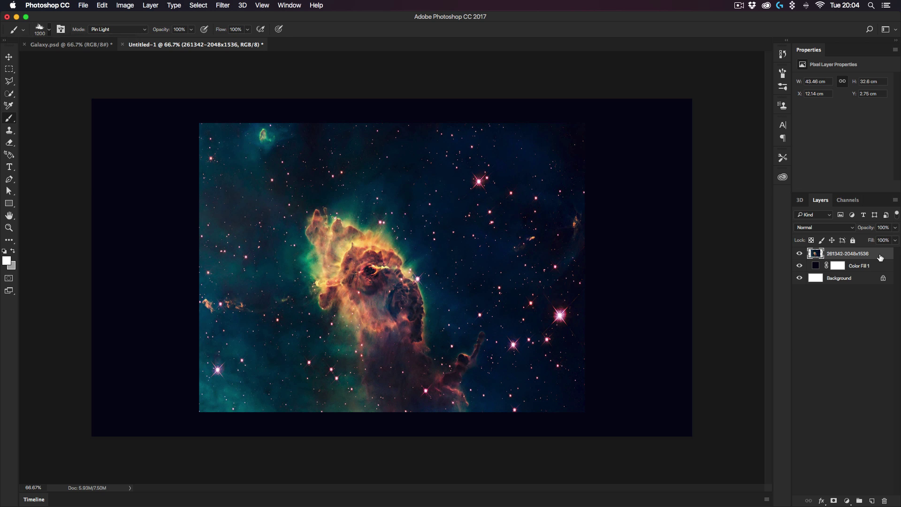
click(834, 501)
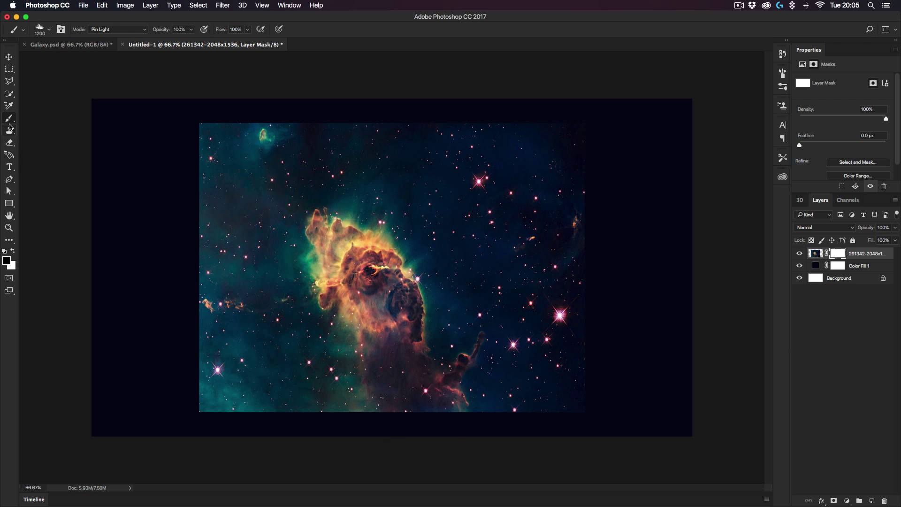
Choose a soft round 0% hardness brush and size it to about 400 px
click(41, 29)
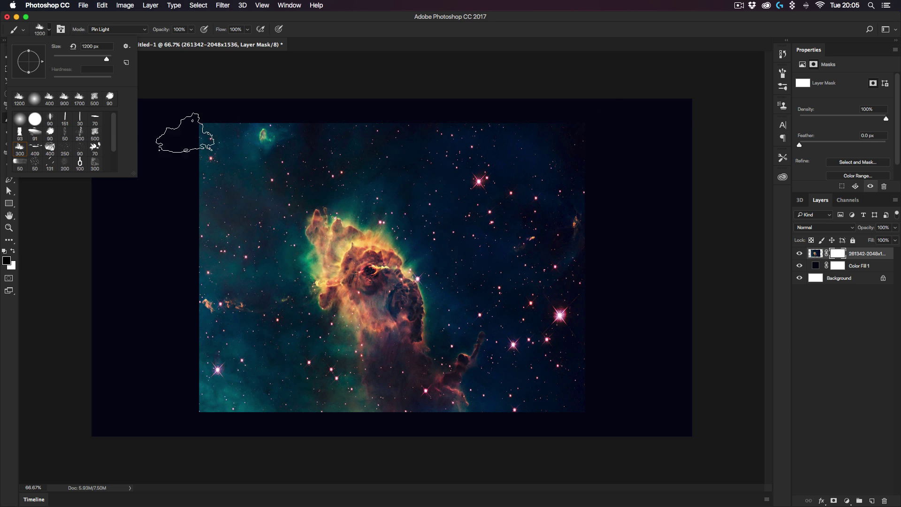
click(19, 120)
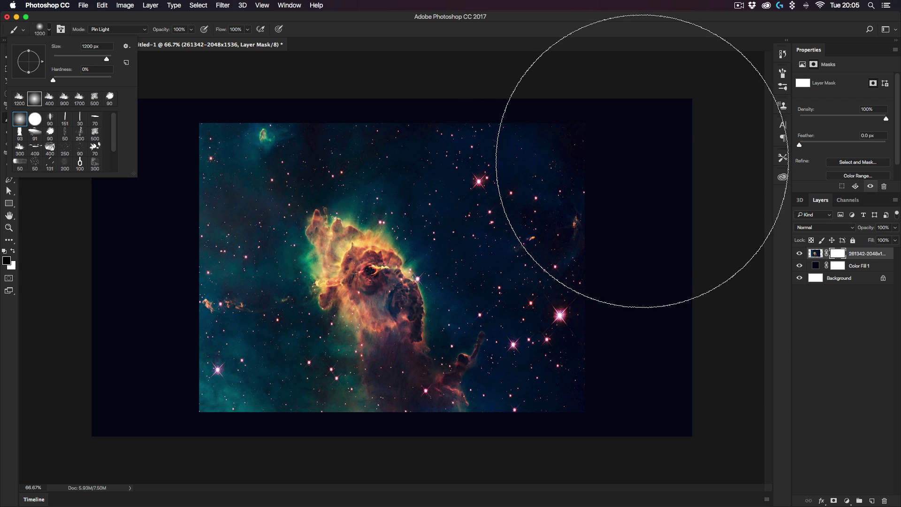
click(617, 156)
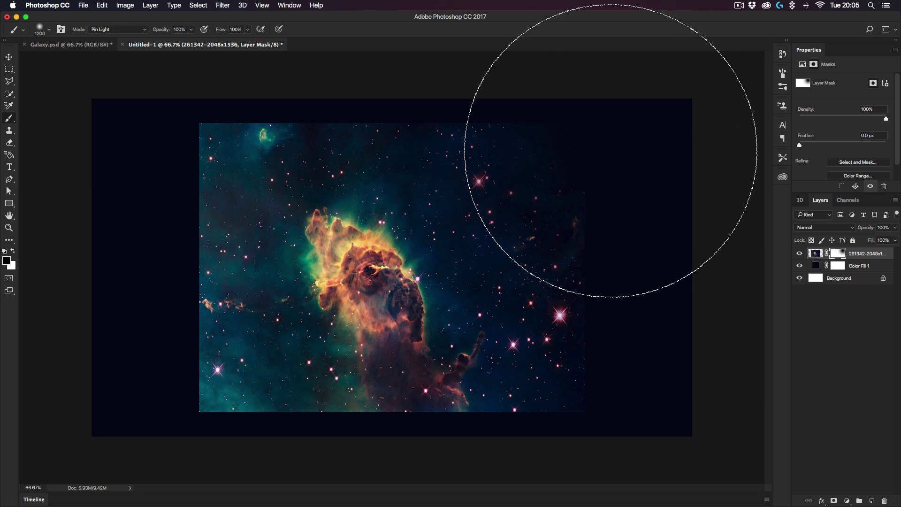
key(bracketleft)
key(bracketleft)
key(bracketleft)
key(bracketleft)
key(bracketleft)
key(bracketleft)
key(bracketleft)
key(bracketleft)
key(bracketleft)
key(bracketleft)
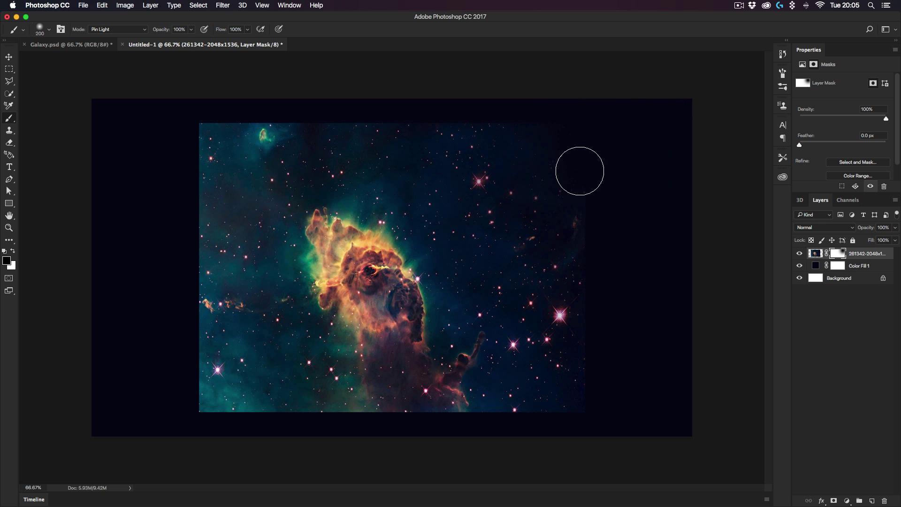
key(bracketright)
key(bracketright)
key(bracketright)
key(bracketright)
key(bracketright)
key(bracketright)
key(bracketleft)
key(bracketleft)
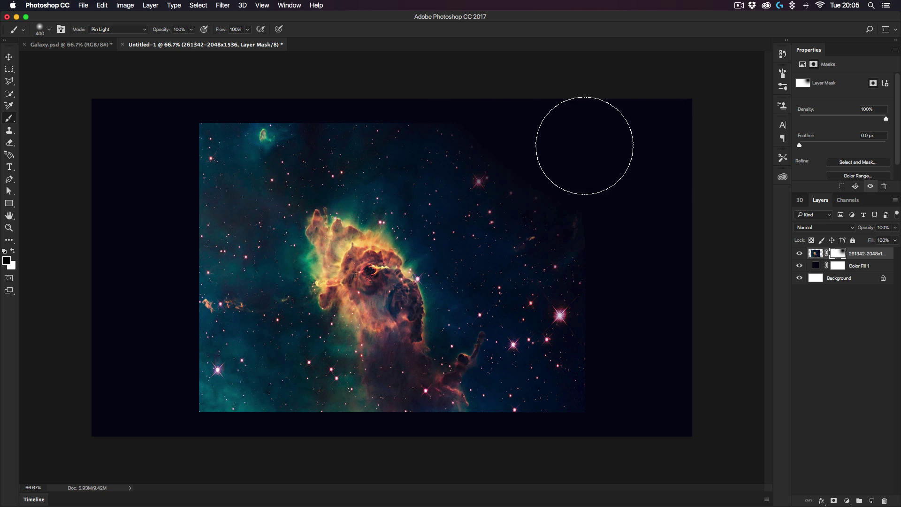
Paint black on the mask to hide the photo's edges, stray stars and teal glow
mouse_move(584, 145)
mouse_down()
mouse_move(618, 303)
mouse_move(616, 317)
mouse_move(599, 265)
mouse_move(607, 333)
mouse_move(602, 286)
mouse_move(518, 201)
mouse_move(469, 100)
mouse_up()
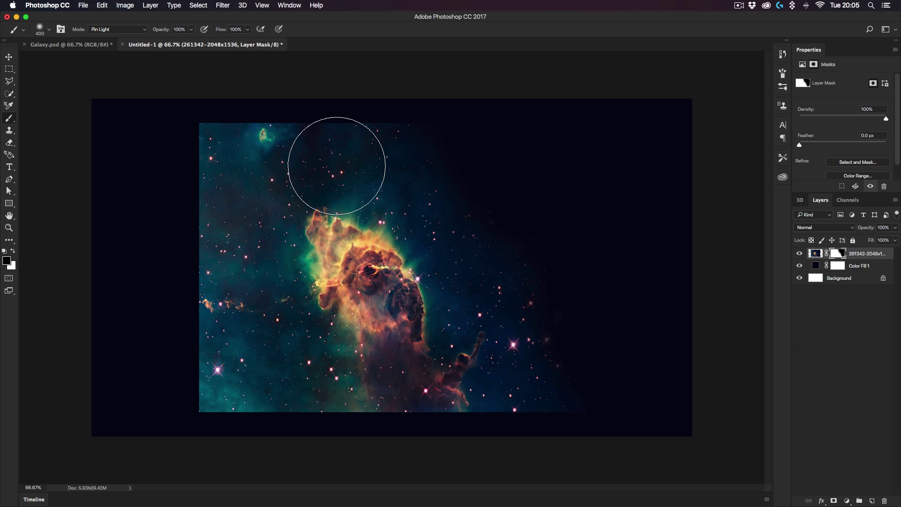
mouse_move(340, 219)
mouse_down()
mouse_move(310, 149)
mouse_move(325, 130)
mouse_move(323, 144)
mouse_up()
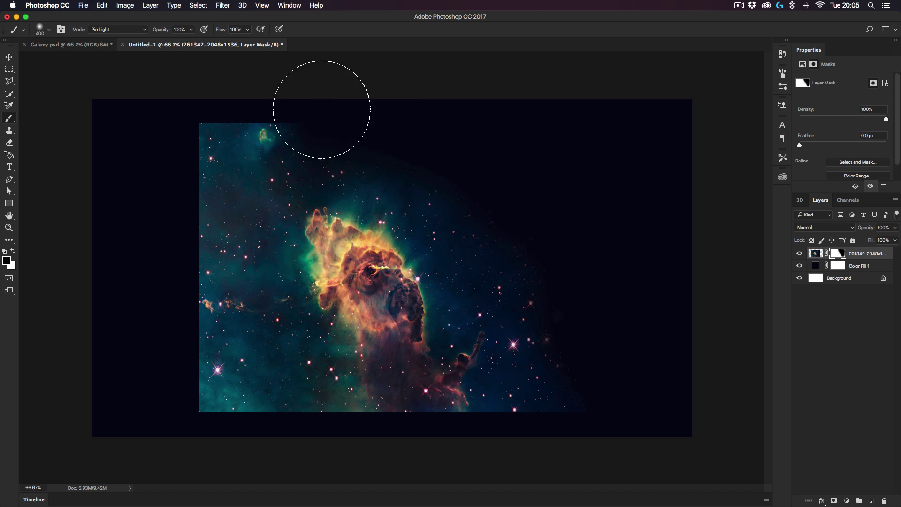
mouse_move(322, 106)
mouse_down()
mouse_move(213, 100)
mouse_move(336, 93)
mouse_move(281, 117)
mouse_up()
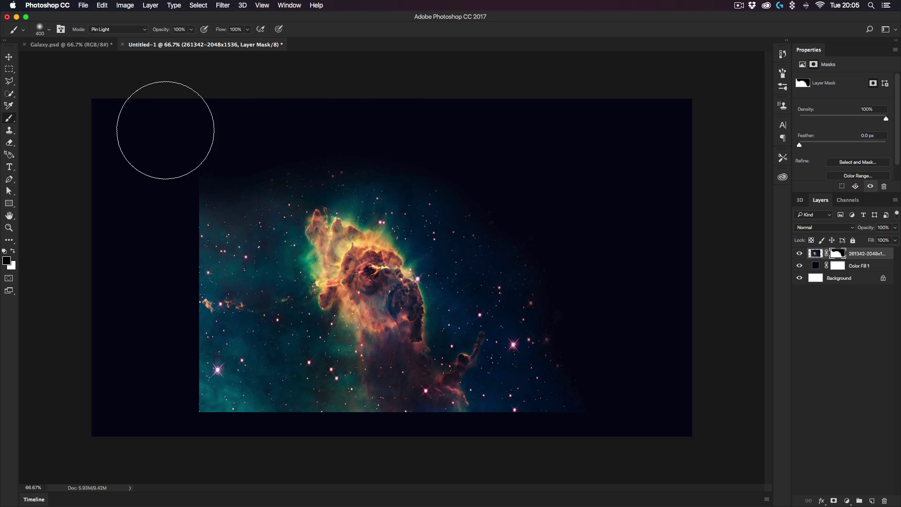
key(bracketleft)
key(bracketleft)
mouse_move(157, 185)
mouse_down()
mouse_move(225, 199)
mouse_move(239, 221)
mouse_move(242, 203)
mouse_move(320, 169)
mouse_move(328, 155)
mouse_up()
mouse_move(523, 295)
mouse_down()
mouse_move(522, 326)
mouse_move(503, 279)
mouse_move(542, 323)
mouse_move(520, 412)
mouse_move(536, 437)
mouse_move(576, 437)
mouse_move(545, 418)
mouse_move(536, 320)
mouse_move(528, 357)
mouse_move(526, 338)
mouse_move(516, 362)
mouse_move(511, 438)
mouse_move(498, 435)
mouse_move(502, 423)
mouse_move(409, 443)
mouse_up()
mouse_move(204, 283)
mouse_down()
mouse_move(236, 294)
mouse_move(204, 401)
mouse_move(205, 328)
mouse_move(279, 446)
mouse_move(296, 382)
mouse_up()
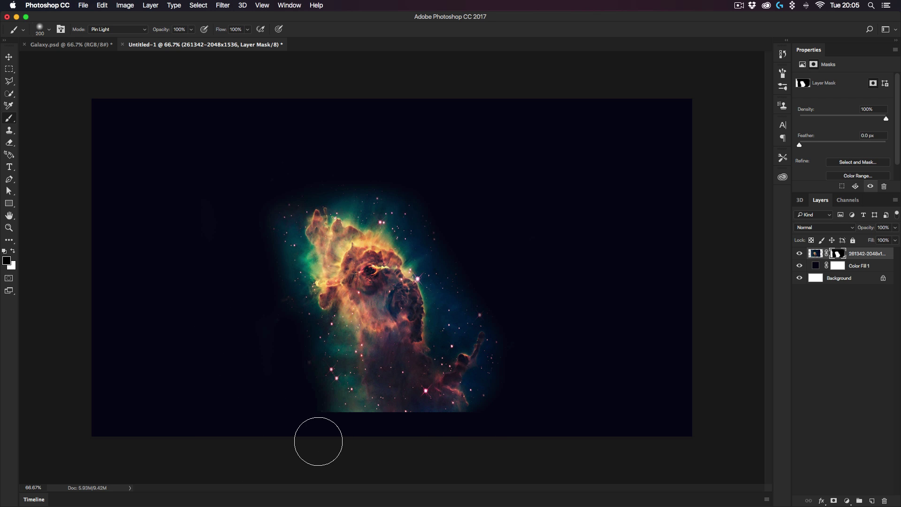
mouse_move(328, 439)
mouse_down()
mouse_move(332, 424)
mouse_move(346, 436)
mouse_move(312, 422)
mouse_move(311, 258)
mouse_move(324, 314)
mouse_move(415, 267)
mouse_move(348, 245)
mouse_up()
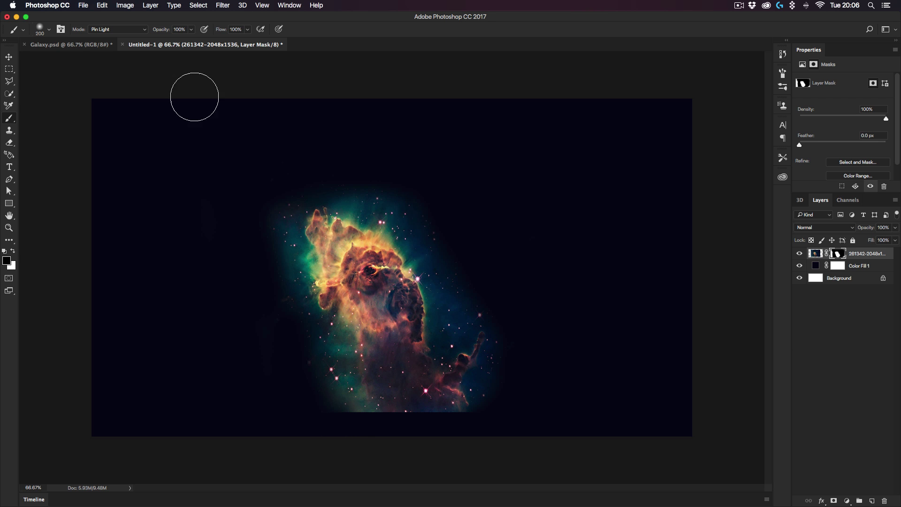
After checking Galaxy.psd, pick the 300 px brush preset and resize it to 700 px
click(75, 44)
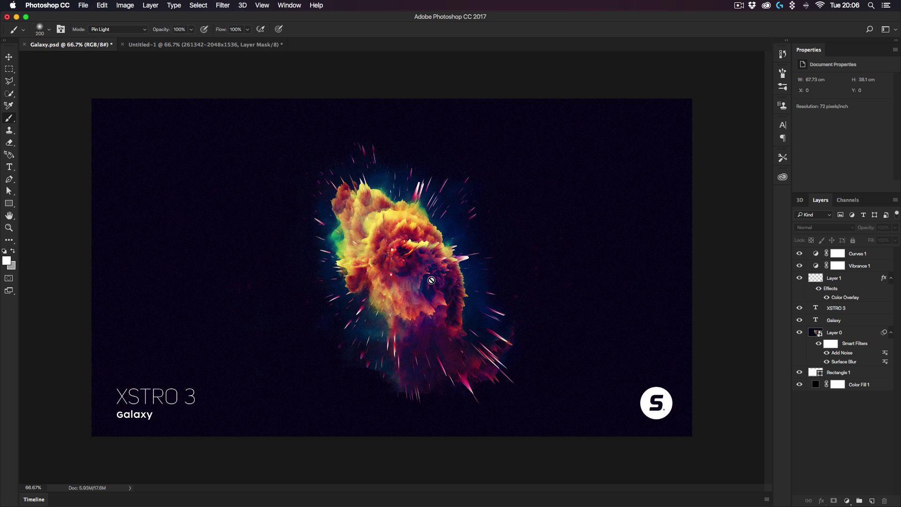
click(183, 45)
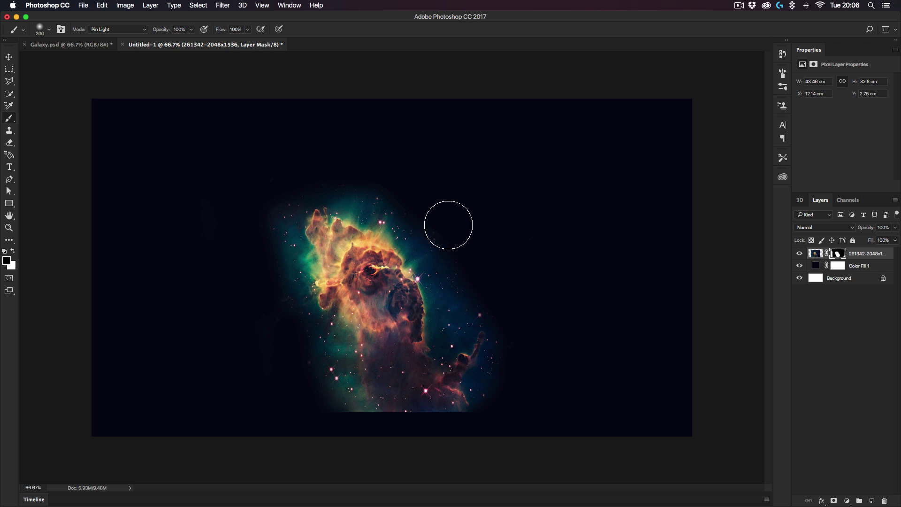
click(47, 33)
click(20, 148)
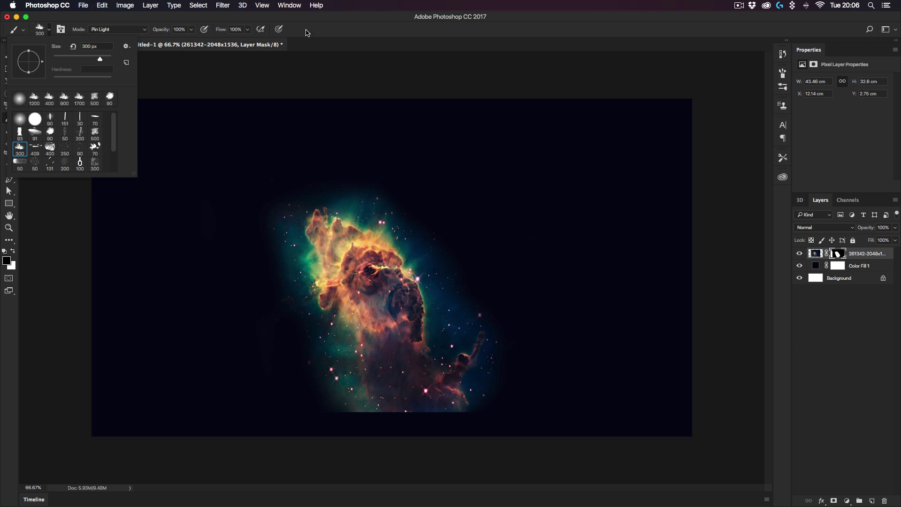
click(354, 16)
key(bracketright)
key(bracketright)
key(bracketright)
key(bracketright)
key(bracketright)
key(bracketright)
key(bracketright)
key(bracketright)
key(bracketright)
key(bracketright)
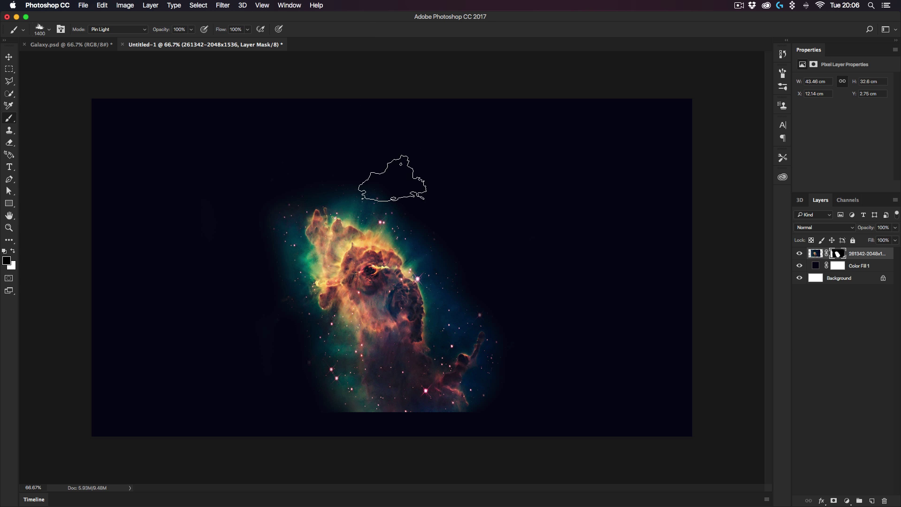
key(bracketright)
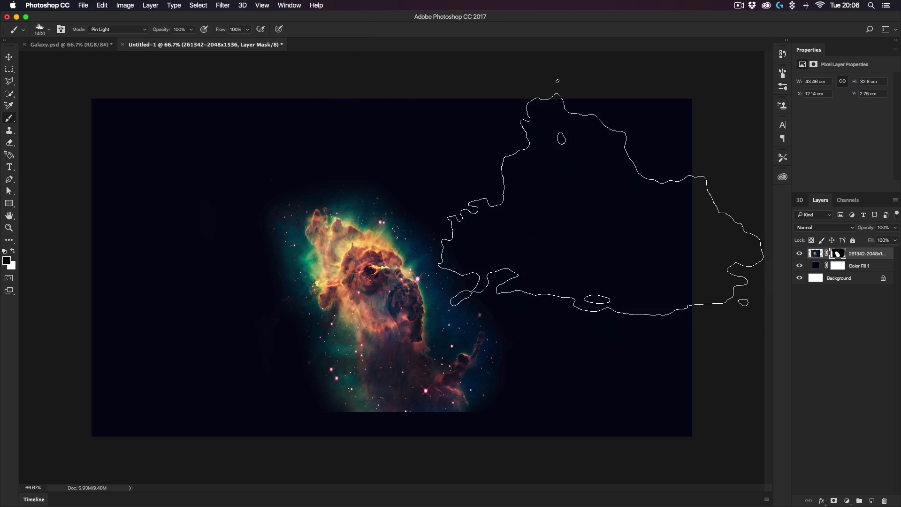
key(bracketleft)
key(bracketleft)
key(bracketleft)
key(bracketleft)
key(bracketleft)
key(bracketleft)
key(bracketleft)
key(bracketleft)
key(bracketleft)
key(bracketleft)
key(bracketleft)
key(bracketleft)
key(bracketleft)
key(bracketleft)
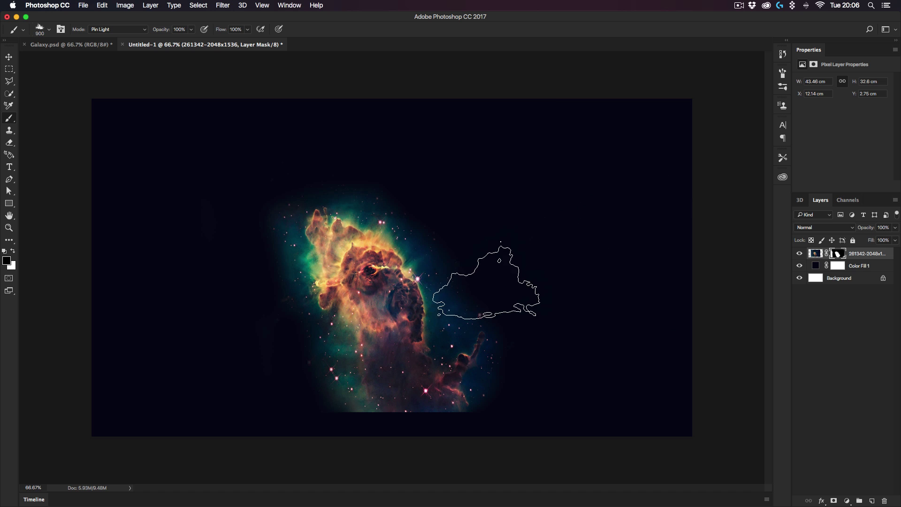
key(bracketleft)
key(bracketleft)
key(bracketleft)
key(bracketleft)
key(bracketleft)
key(bracketleft)
key(bracketleft)
key(bracketleft)
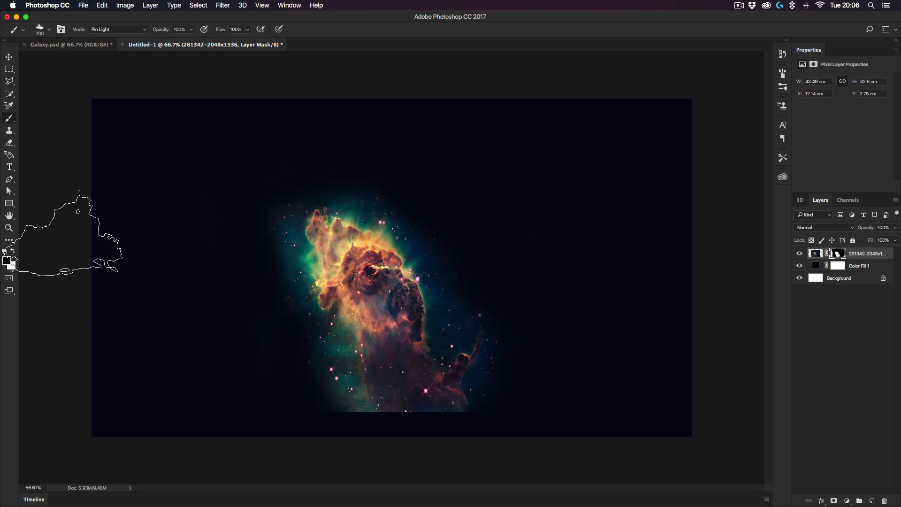
Paint white to reveal stars right of the pillar, then return to black at 1000 px
click(13, 254)
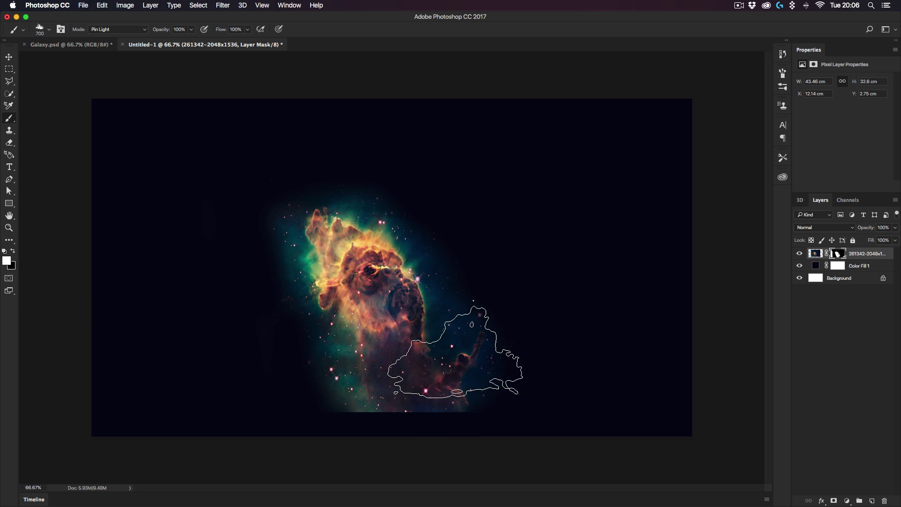
mouse_move(449, 353)
mouse_down()
mouse_move(467, 352)
mouse_move(474, 330)
mouse_move(466, 349)
mouse_move(423, 372)
mouse_move(406, 347)
mouse_up()
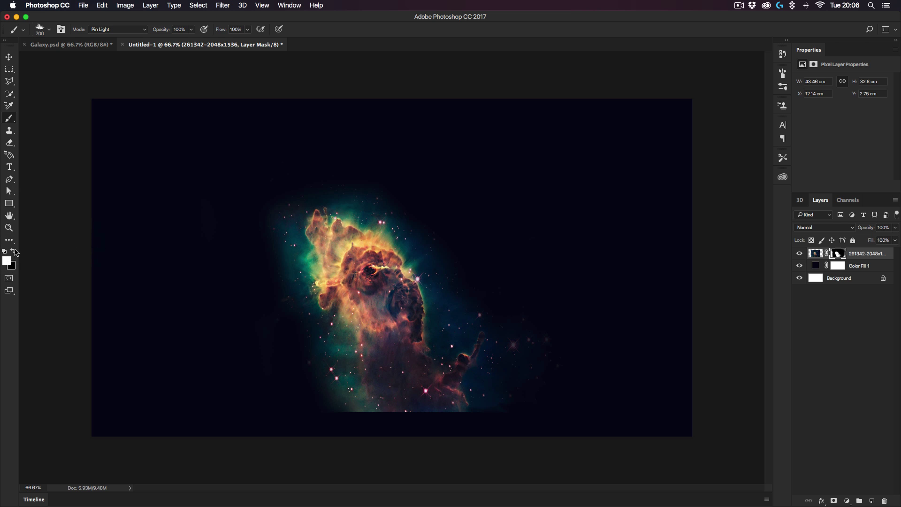
click(14, 252)
key(i)
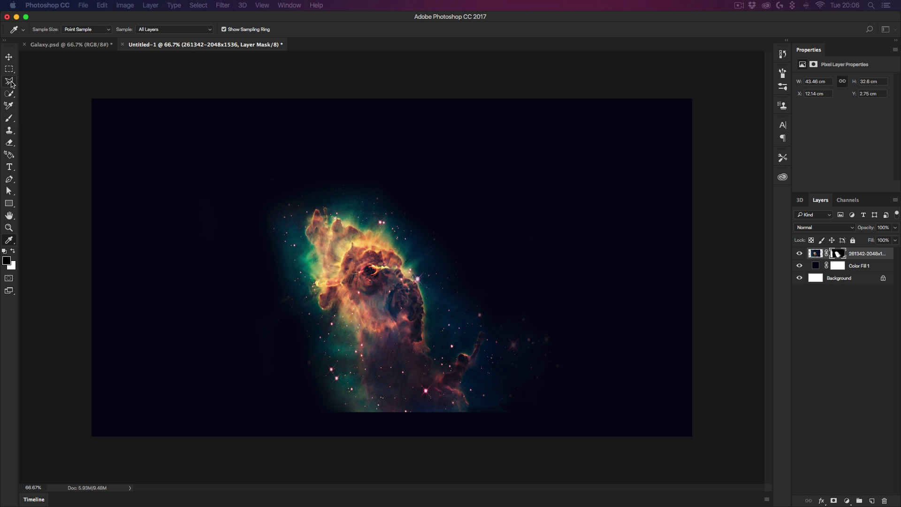
key(b)
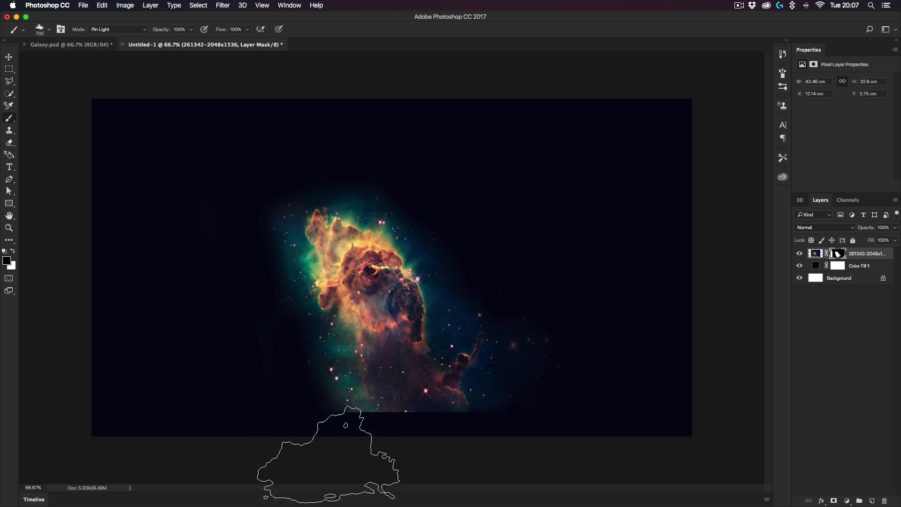
key(bracketleft)
key(bracketleft)
key(bracketleft)
key(bracketleft)
key(bracketleft)
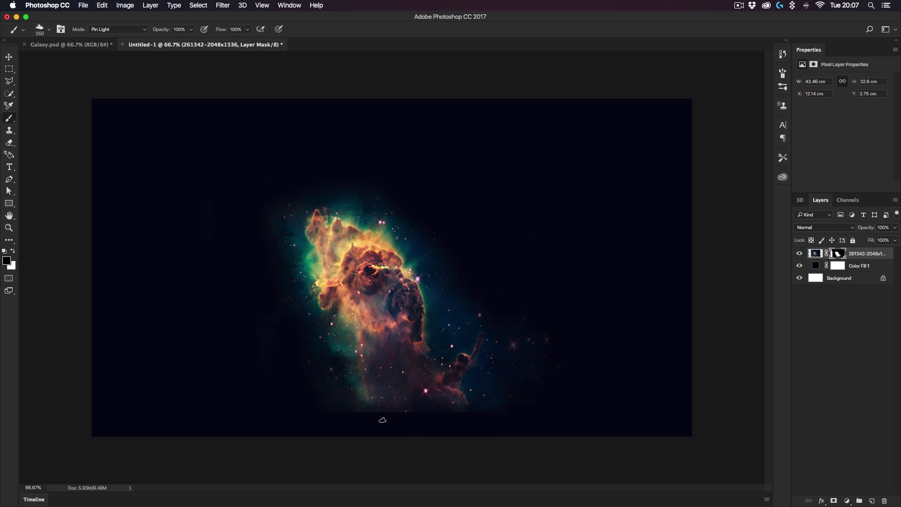
key(bracketright)
key(bracketright)
key(bracketright)
key(bracketright)
key(bracketright)
key(bracketright)
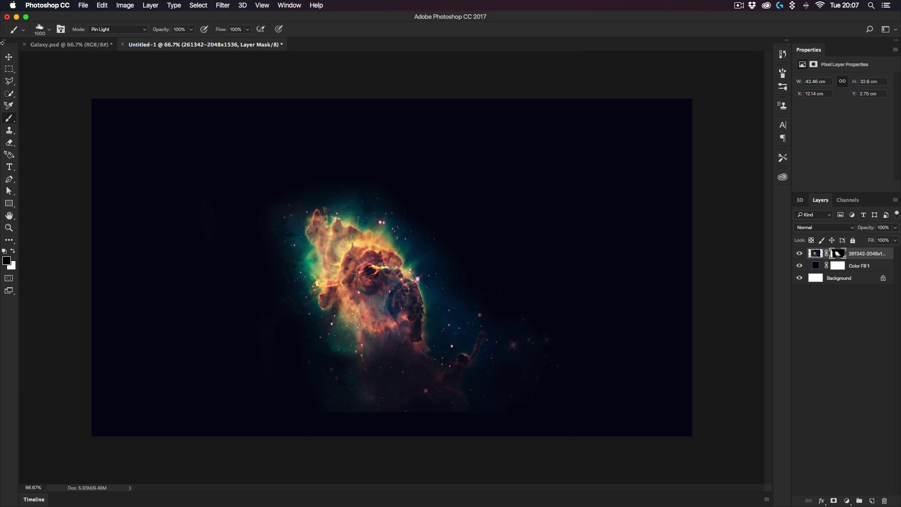
With a 900 px soft round brush, fade the photo's hard bottom edge
click(49, 32)
click(20, 119)
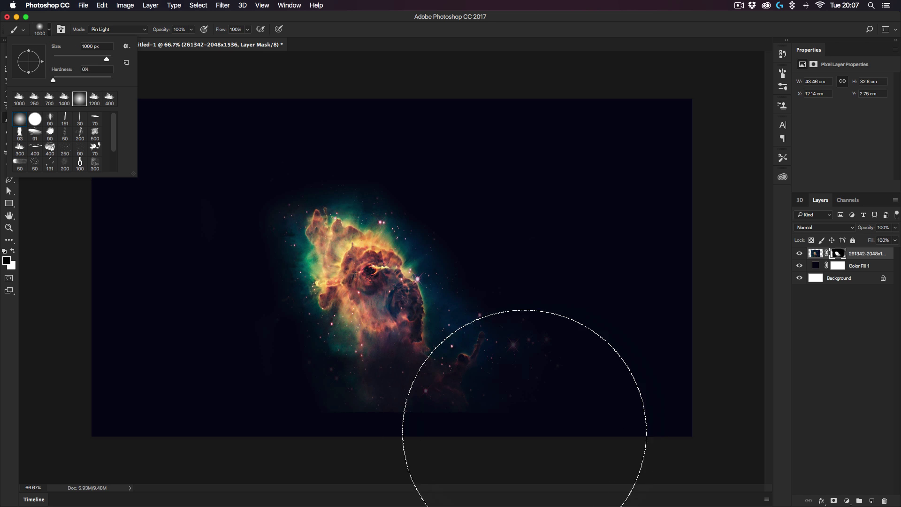
click(431, 29)
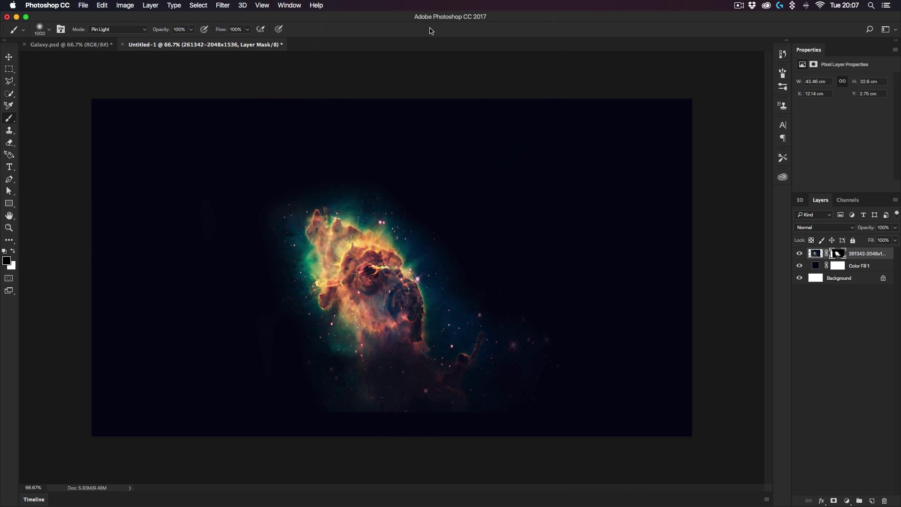
key(bracketleft)
key(bracketleft)
key(bracketleft)
key(bracketleft)
key(bracketleft)
key(bracketleft)
key(bracketleft)
key(bracketleft)
key(bracketleft)
key(bracketleft)
key(bracketleft)
mouse_move(533, 422)
mouse_down()
mouse_move(346, 437)
mouse_move(335, 425)
mouse_move(397, 430)
mouse_move(313, 382)
mouse_move(464, 421)
mouse_up()
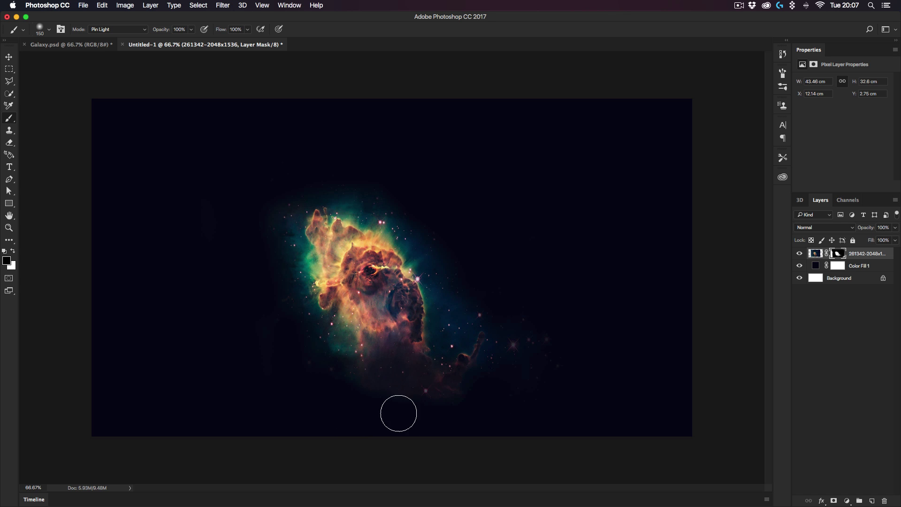
Paint white to reveal more of the lower pillar, undoing a trial 300 px stroke
key(x)
mouse_move(410, 338)
mouse_down()
mouse_move(411, 370)
mouse_move(379, 369)
mouse_move(382, 349)
mouse_move(446, 362)
mouse_up()
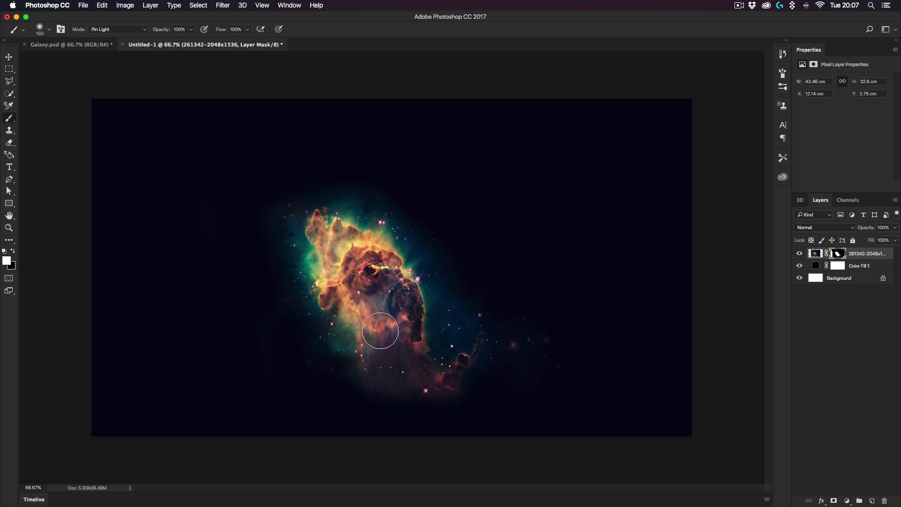
click(45, 31)
click(21, 146)
click(345, 394)
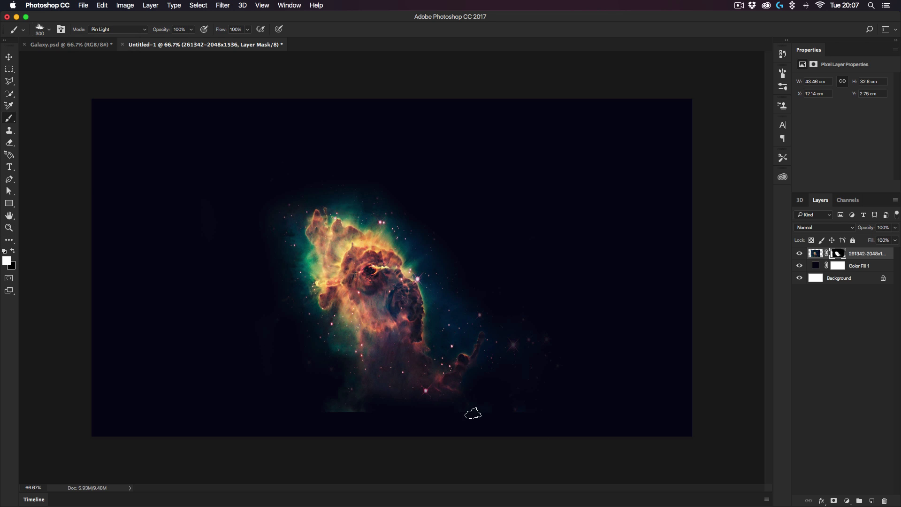
key(super+z)
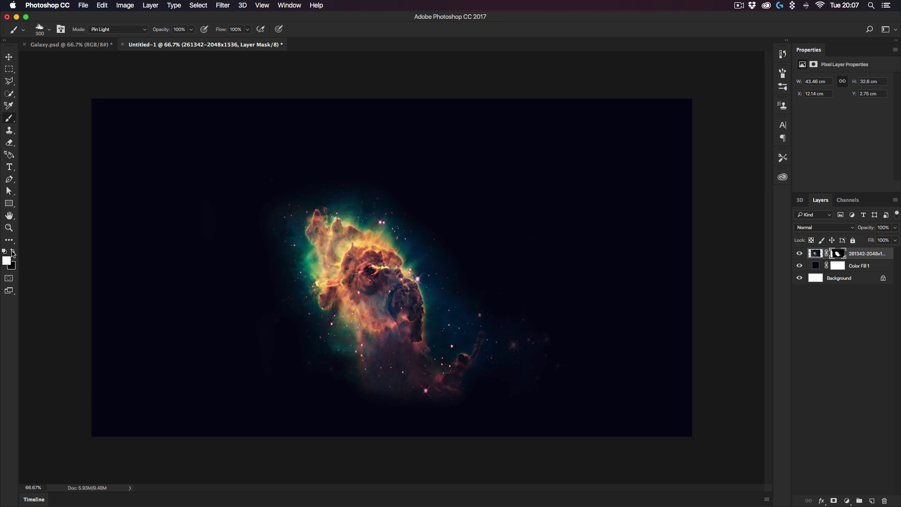
Paint black with a soft round brush over the nebula's lower-right tail
click(13, 252)
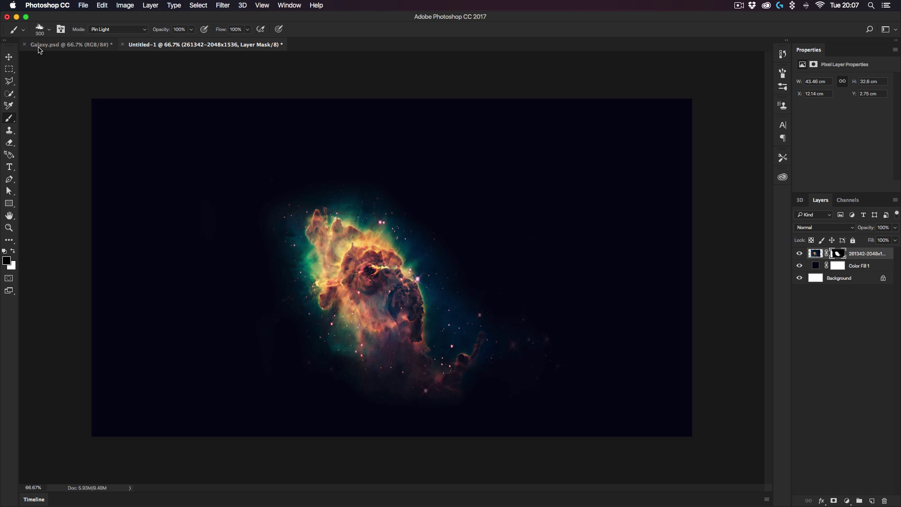
click(49, 29)
click(15, 119)
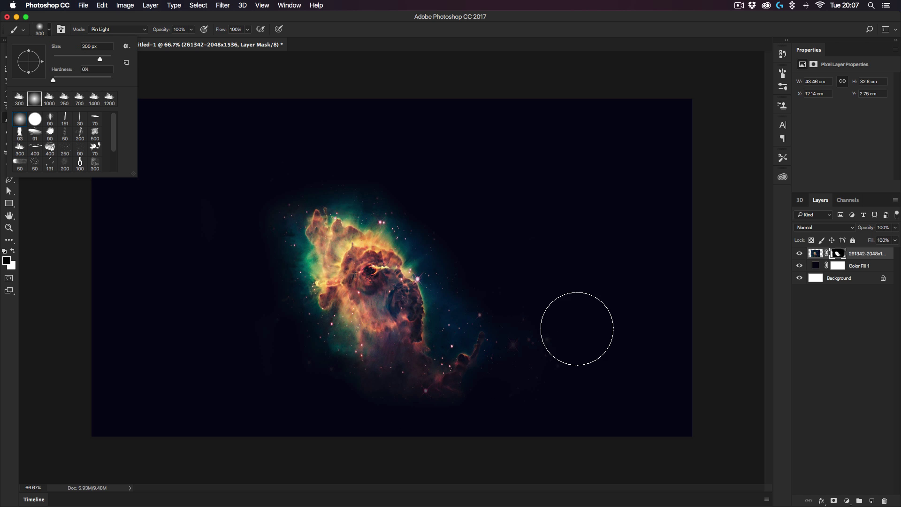
click(568, 338)
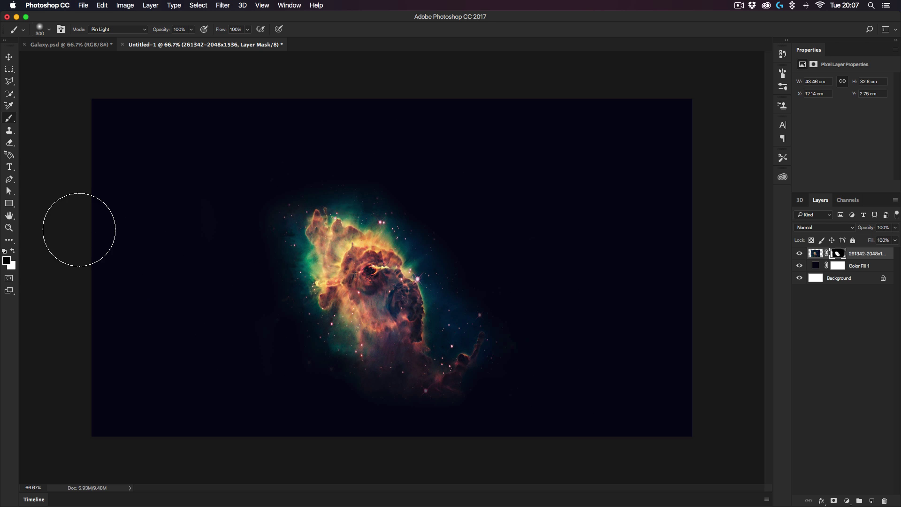
click(8, 57)
Nudge the nebula layer up and right, then Quick Export it as Galaxy 3.png
drag(416, 338, 446, 324)
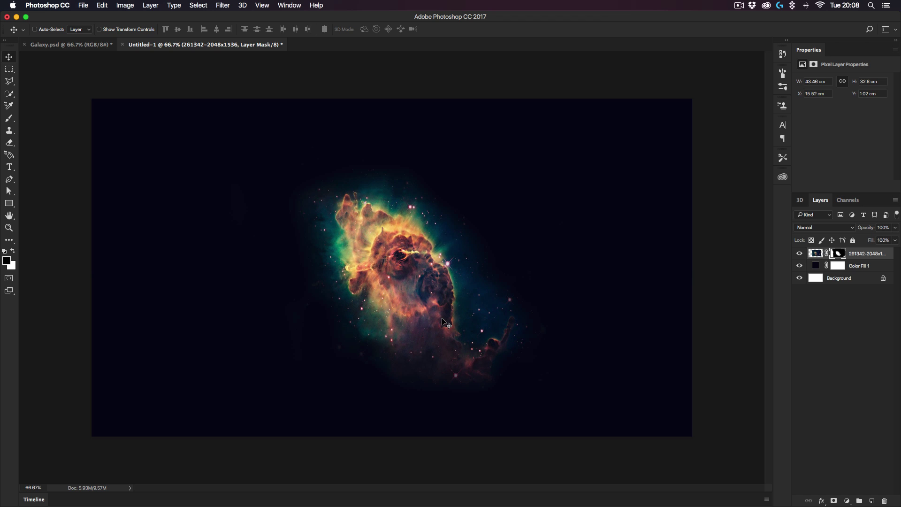
drag(435, 331, 467, 304)
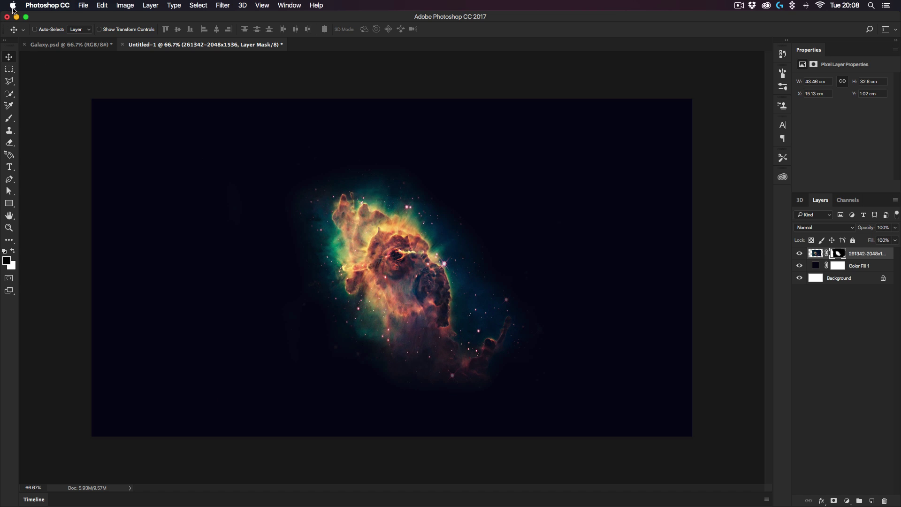
click(83, 6)
mouse_move(170, 136)
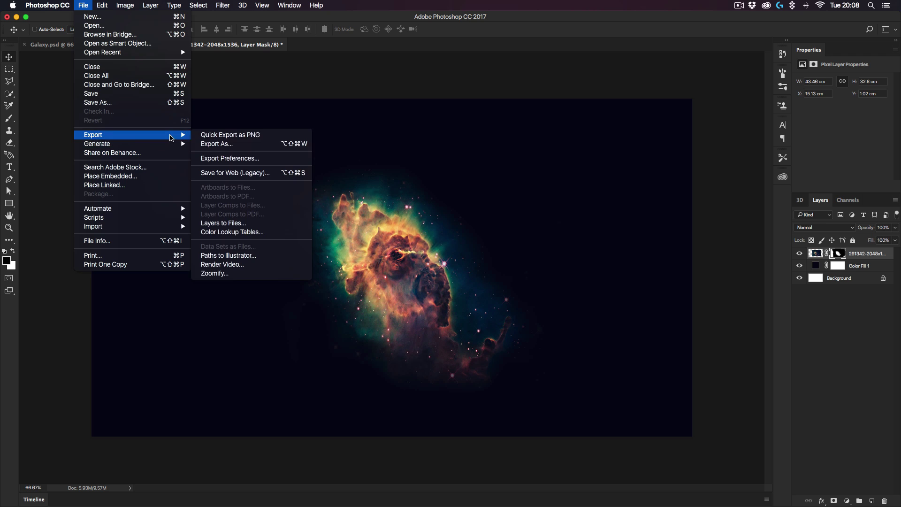
click(221, 137)
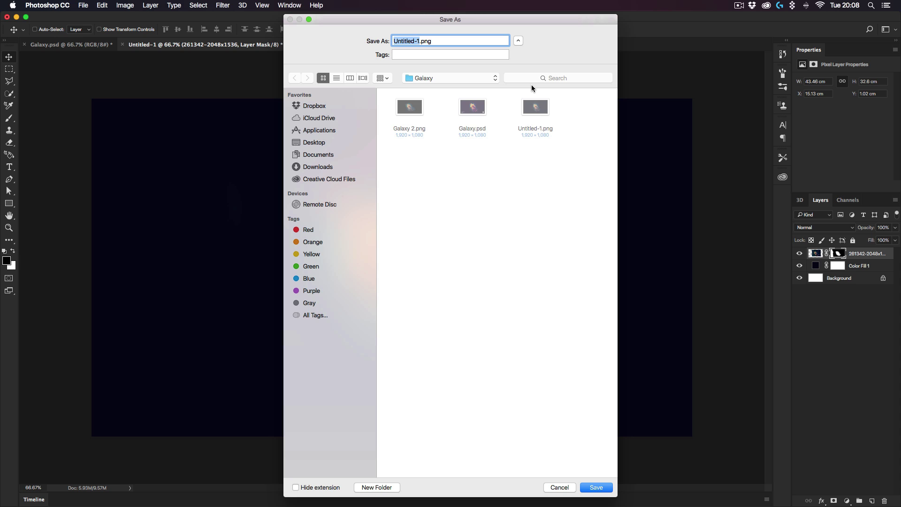
text(Galaxy 3)
click(596, 487)
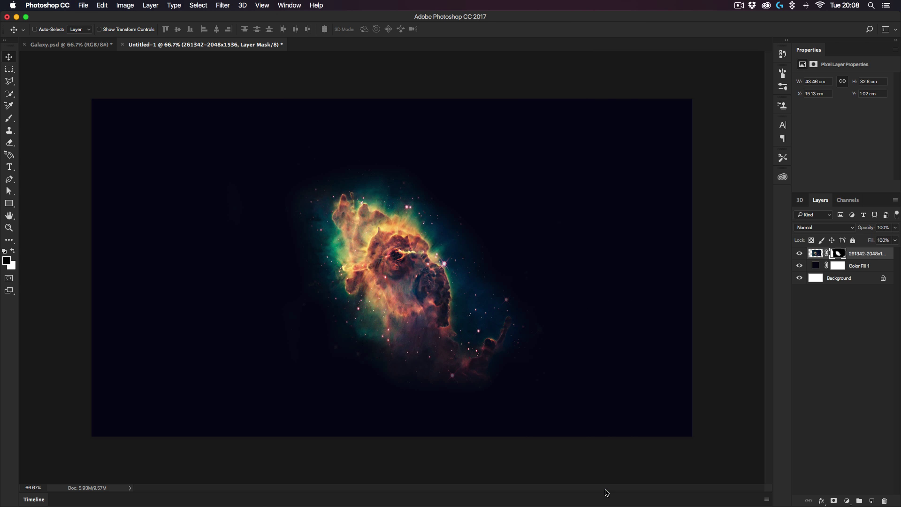
Open Galaxy 3.png from the Galaxy folder via File > Open
click(84, 7)
click(92, 26)
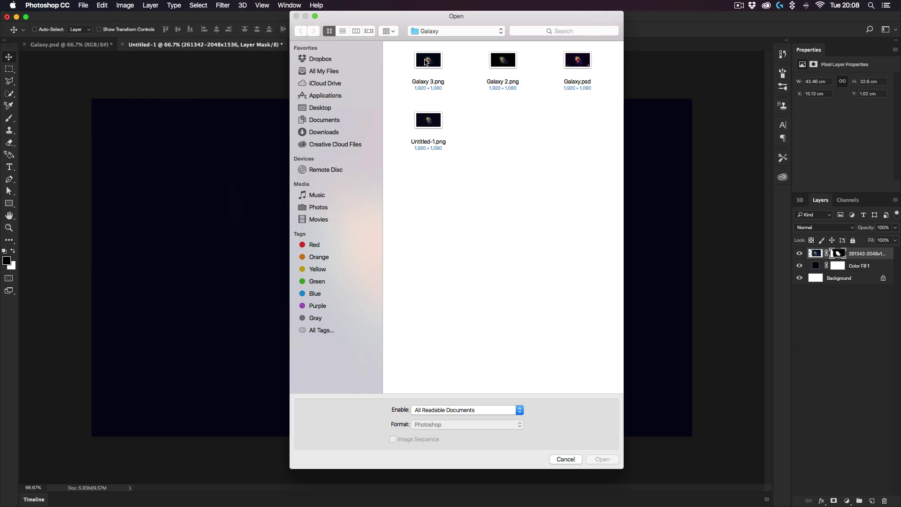
click(433, 72)
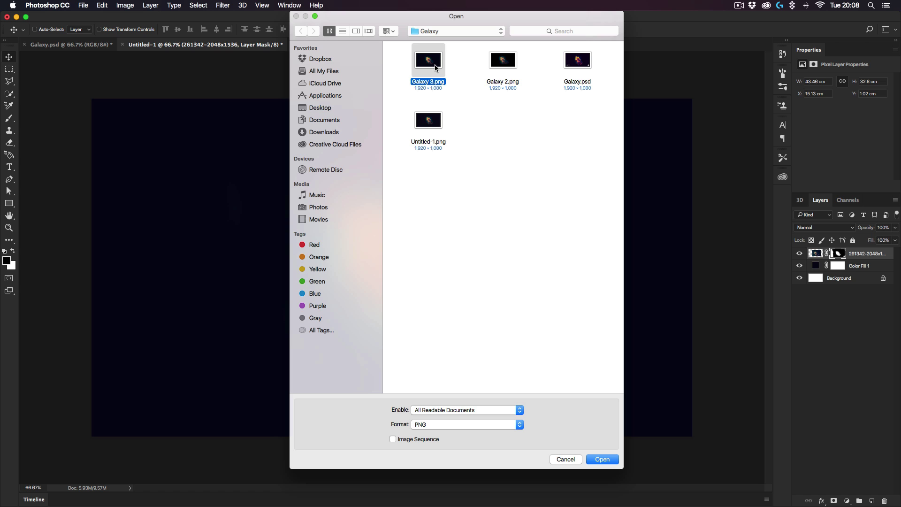
click(593, 460)
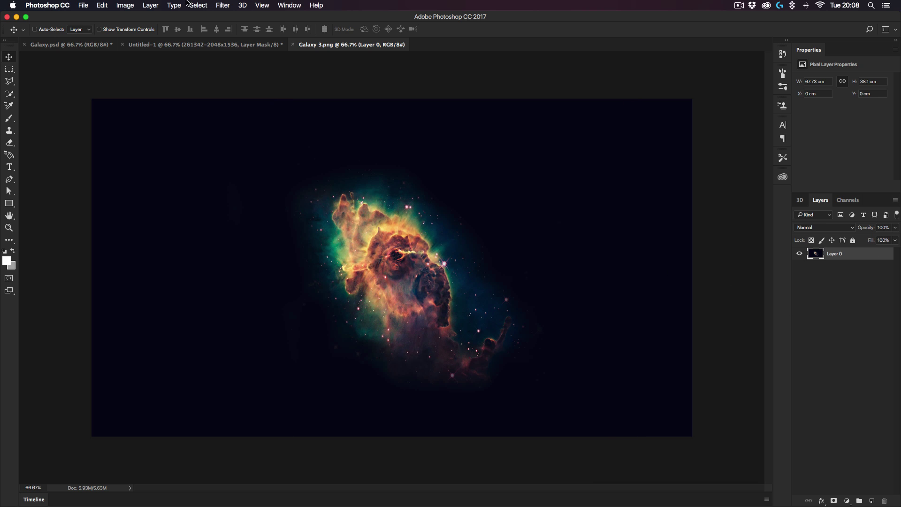
Convert Layer 0 via 3D > New Mesh from Layer > Depth Map to > Plane
click(243, 7)
mouse_move(303, 100)
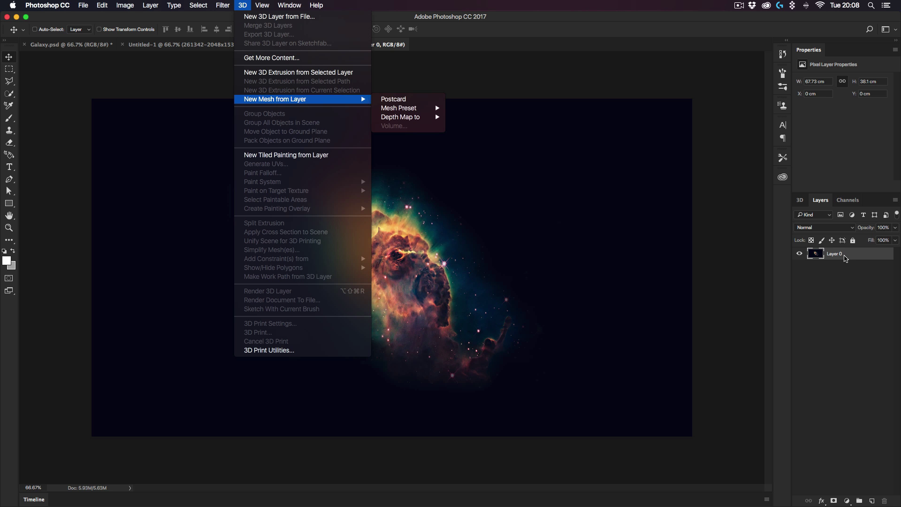
key(Escape)
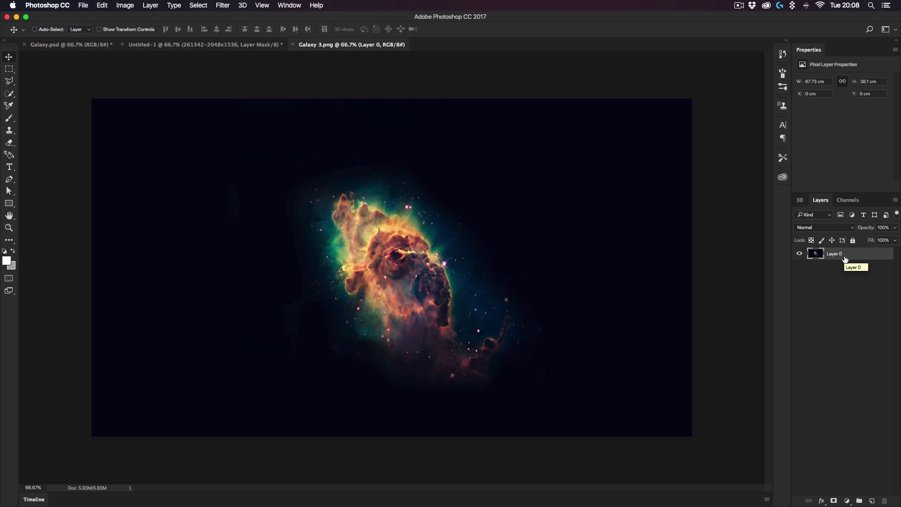
click(244, 8)
mouse_move(310, 99)
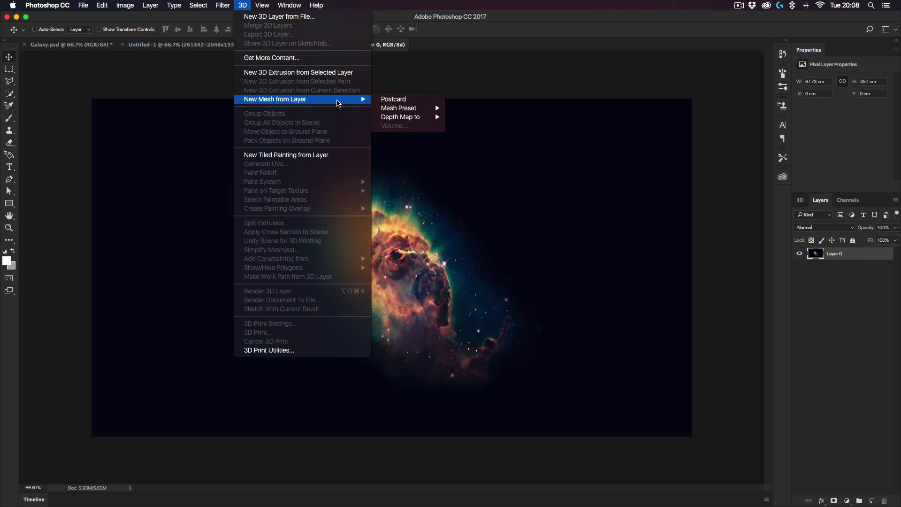
mouse_move(406, 121)
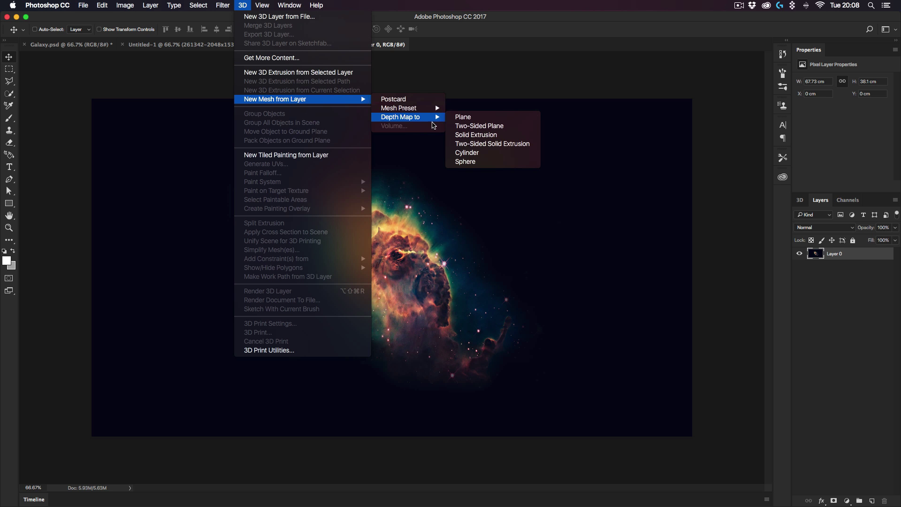
click(459, 117)
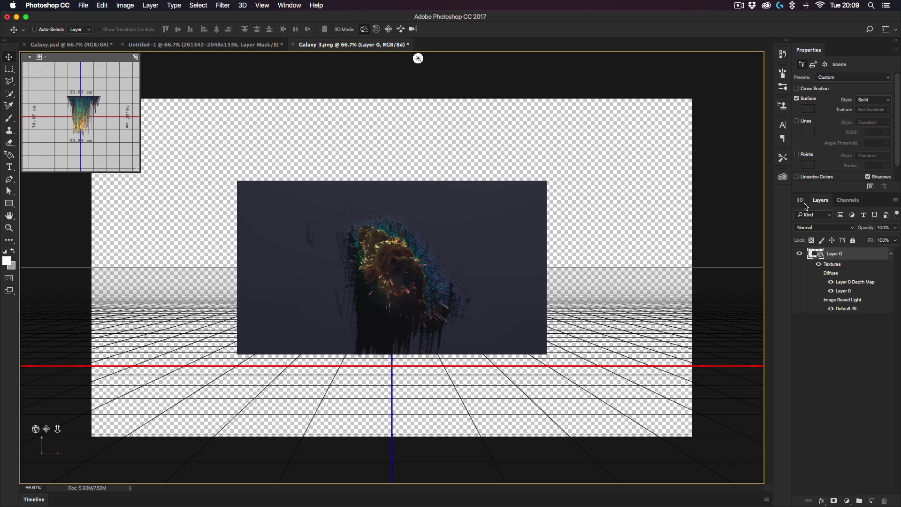
Select Current View in the 3D panel and raise the camera FOV to 78
click(800, 200)
click(833, 248)
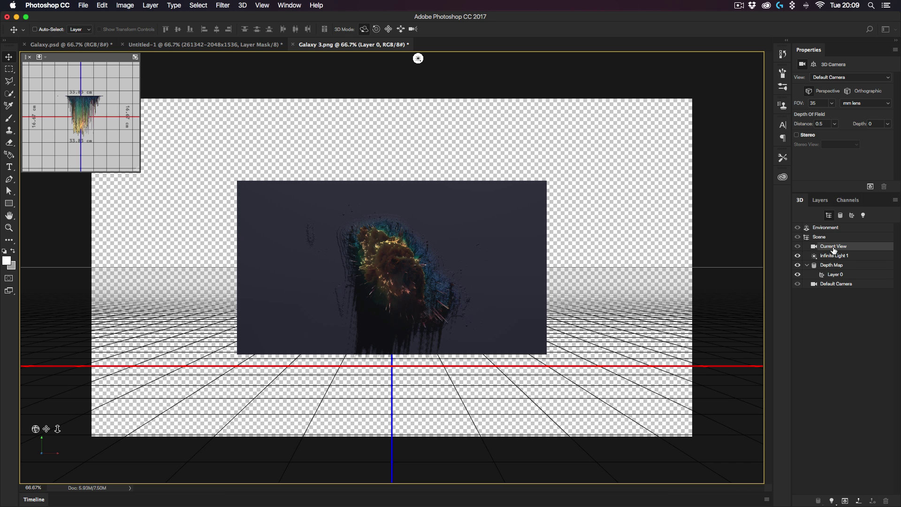
click(832, 104)
drag(833, 114, 834, 114)
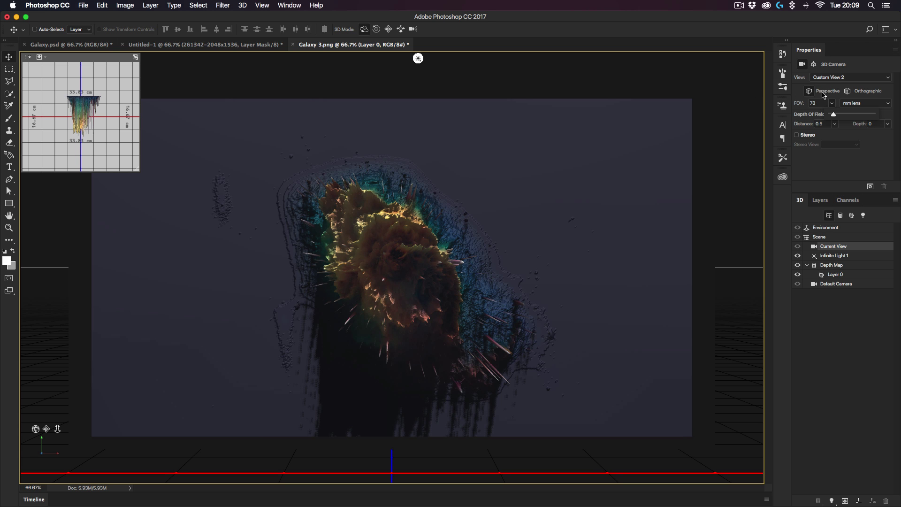
After checking Galaxy.psd, apply the Unlit Texture preset to the scene and render it
click(76, 44)
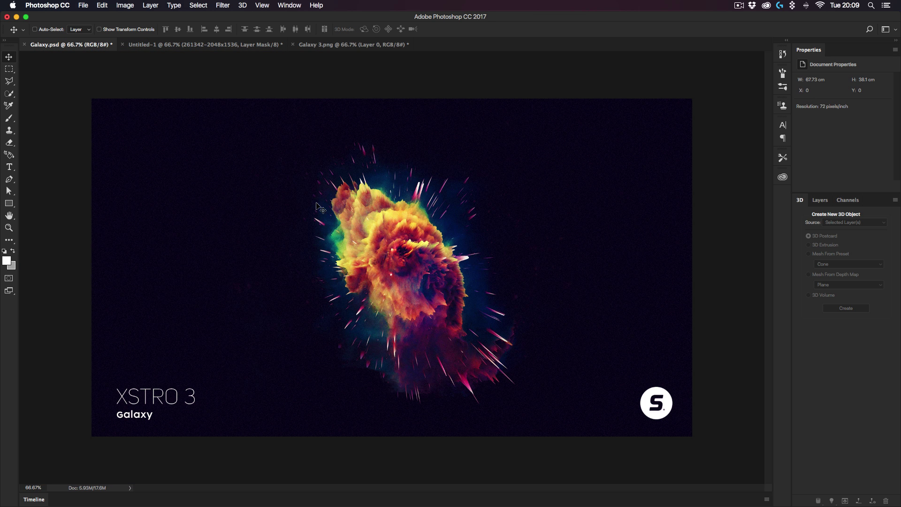
click(358, 45)
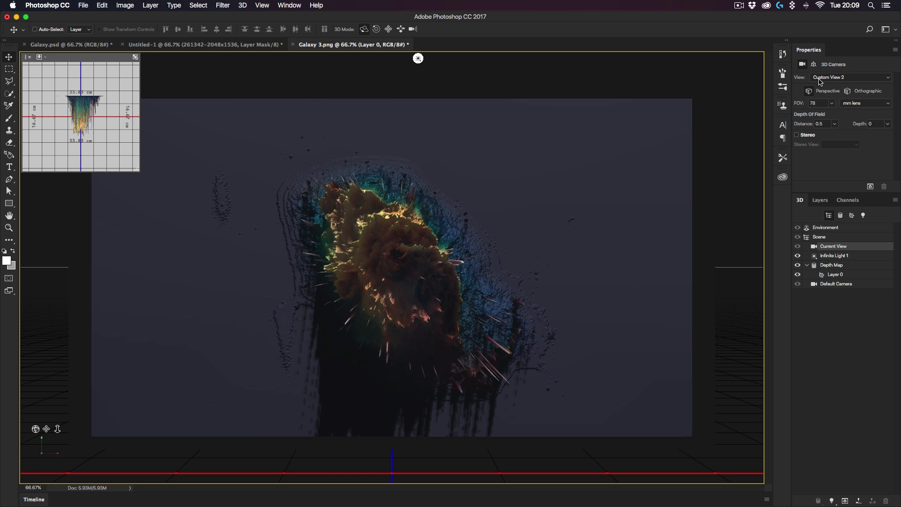
click(820, 229)
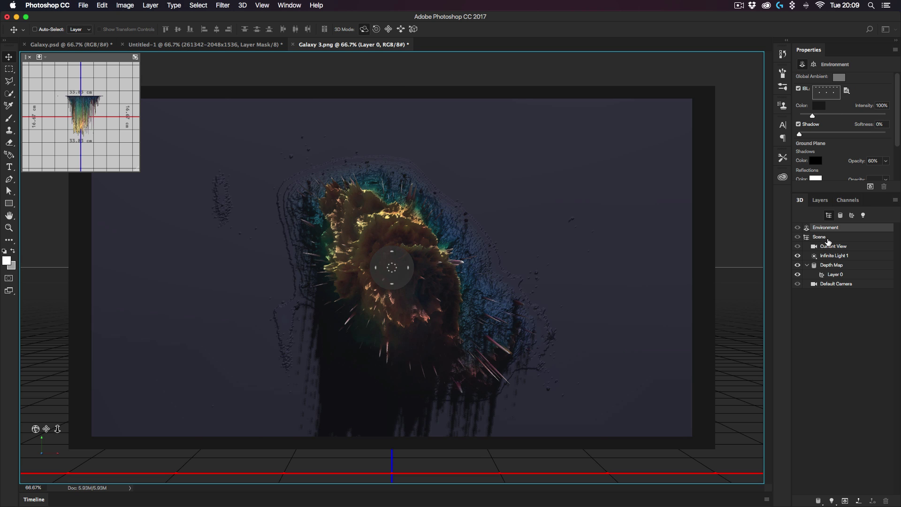
click(827, 240)
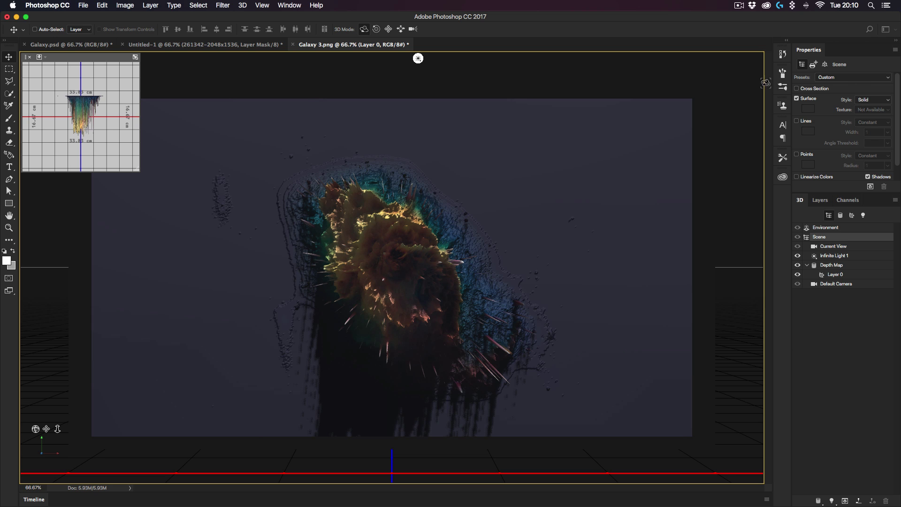
click(841, 79)
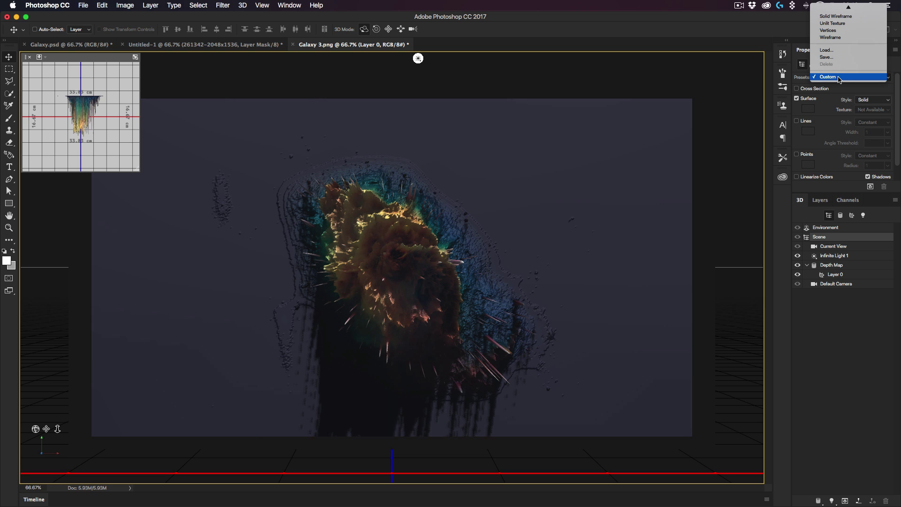
click(838, 23)
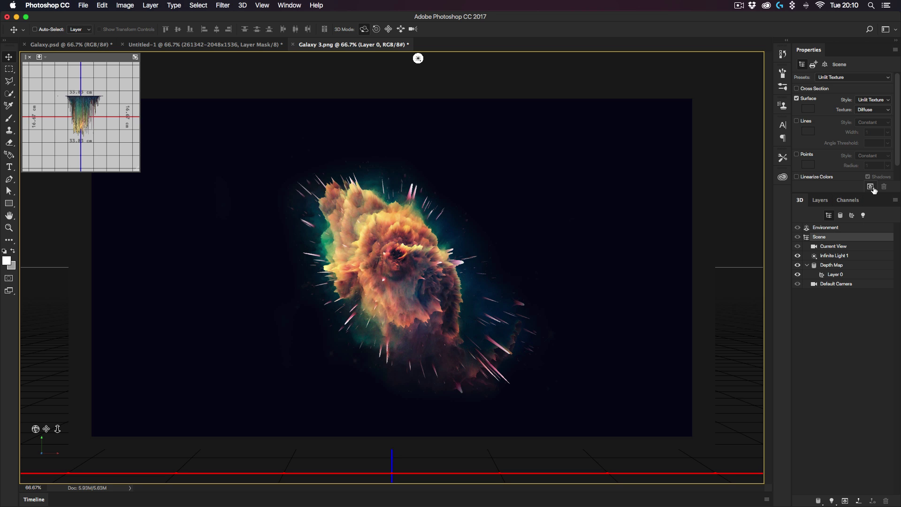
click(869, 188)
Convert Layer 0, the rendered 3D nebula, into an embedded smart object
click(817, 204)
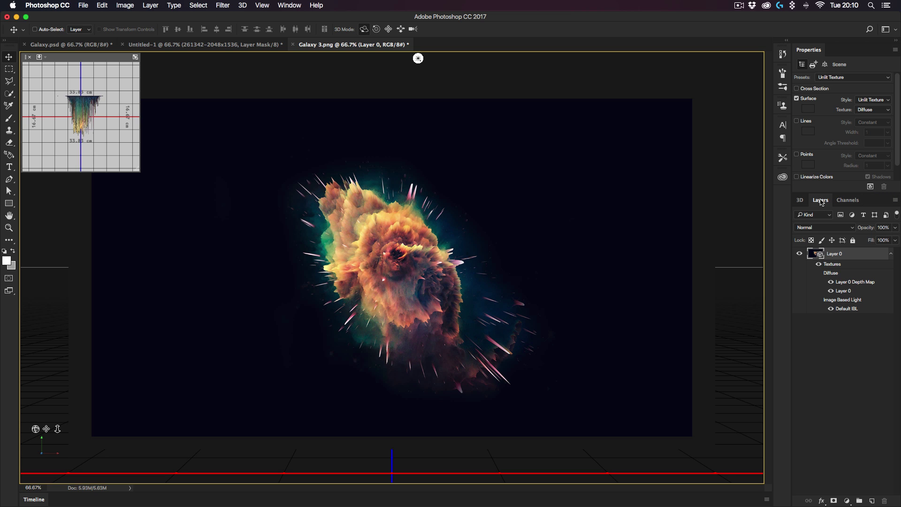
right_click(854, 257)
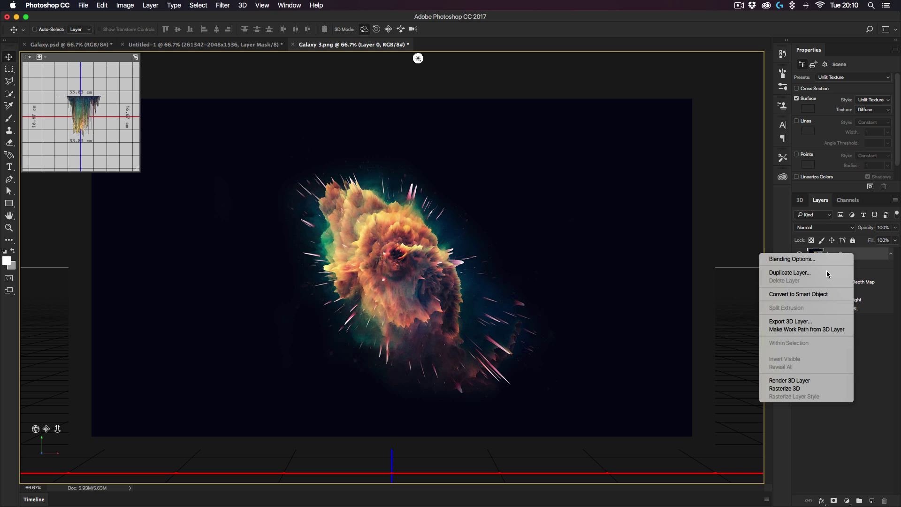
click(861, 259)
right_click(843, 252)
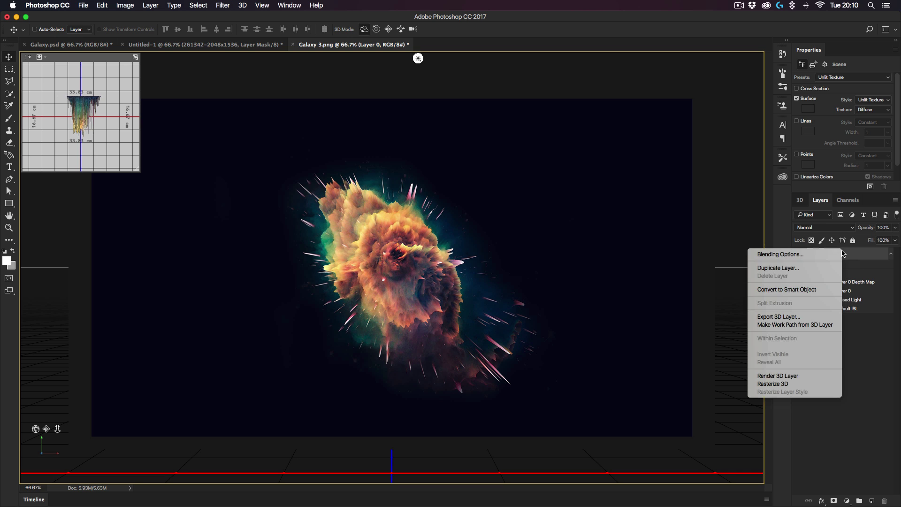
click(801, 291)
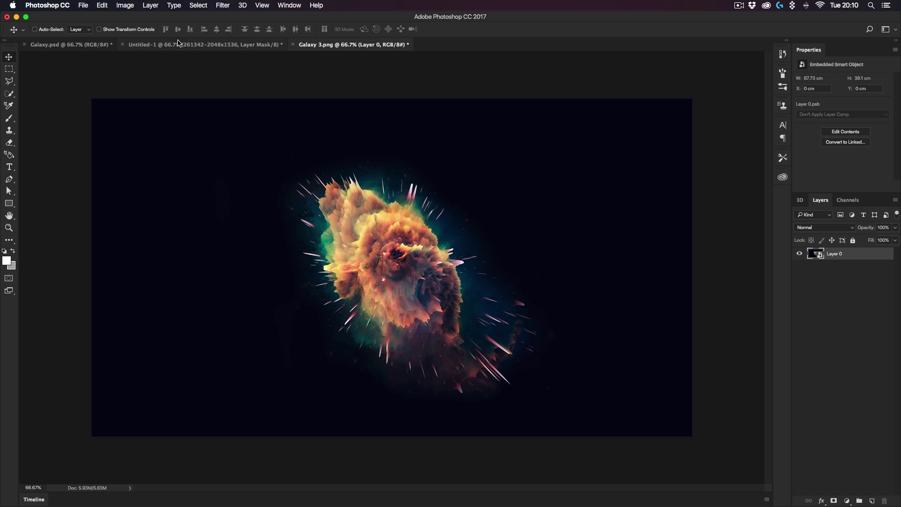
Compare with Galaxy.psd, then switch Galaxy 3.png from the 3D workspace to Essentials
click(42, 44)
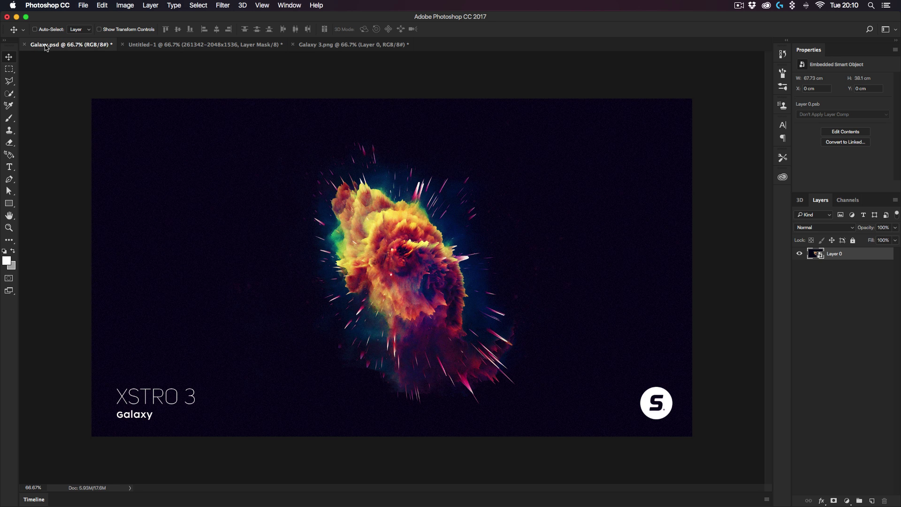
click(316, 46)
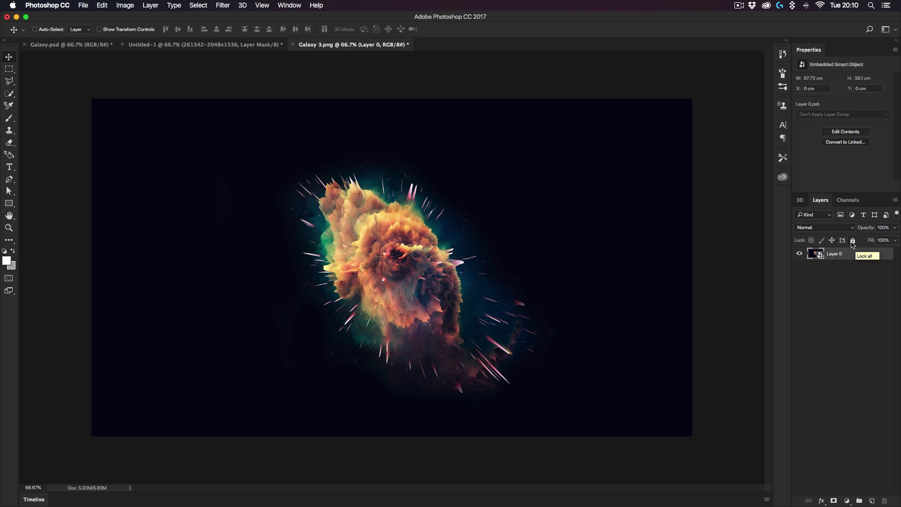
click(896, 33)
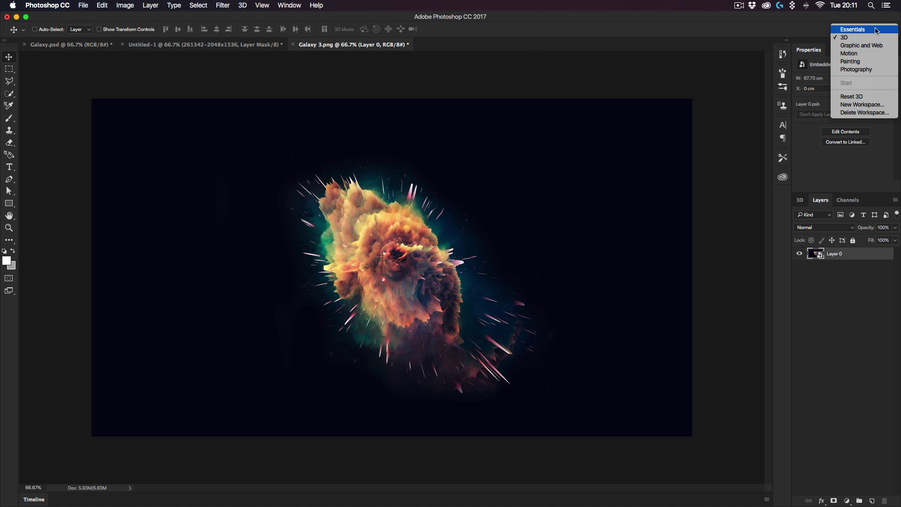
click(876, 30)
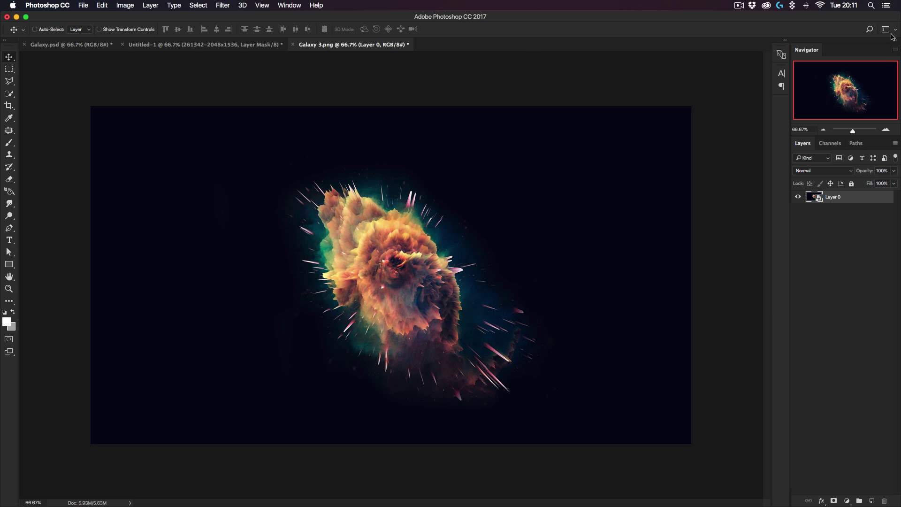
Zoom the nebula to 100% with the Navigator, then back to 66.67%
click(886, 132)
click(886, 132)
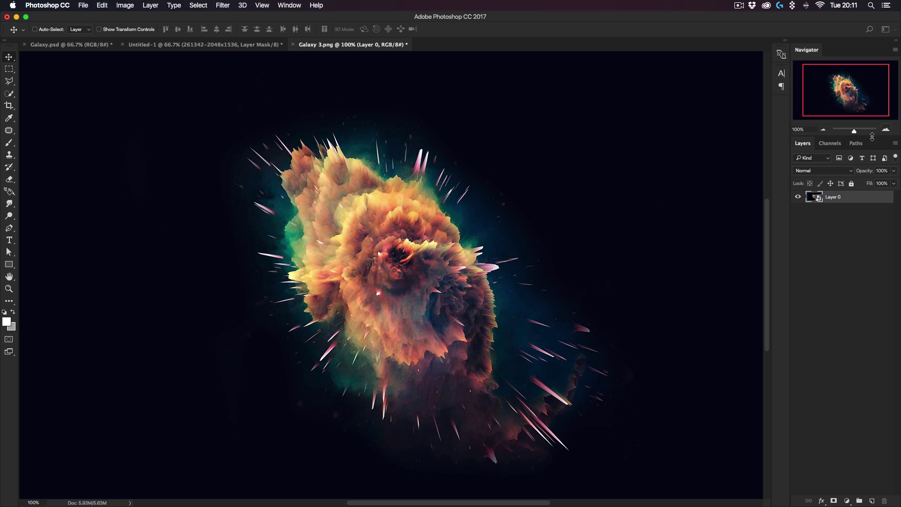
click(823, 130)
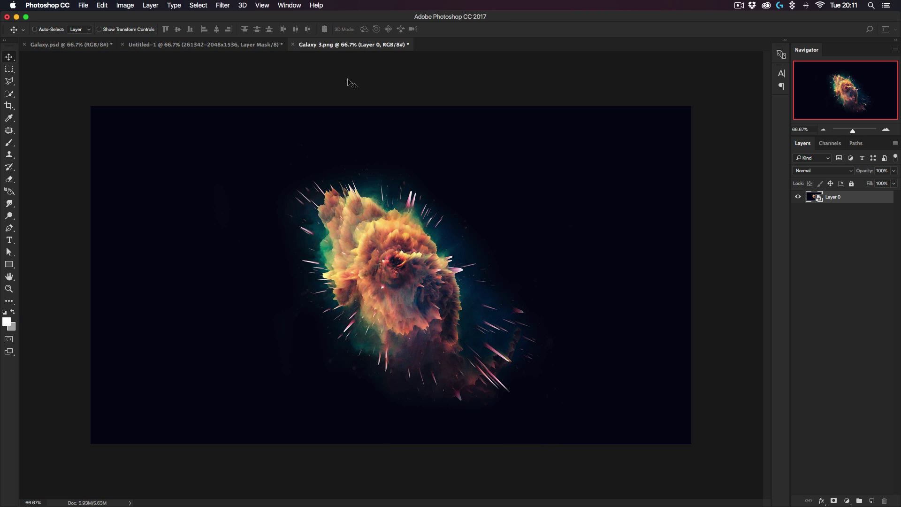
Apply a Surface Blur smart filter to Layer 0 with Radius 1 px and Threshold 2 levels
click(241, 6)
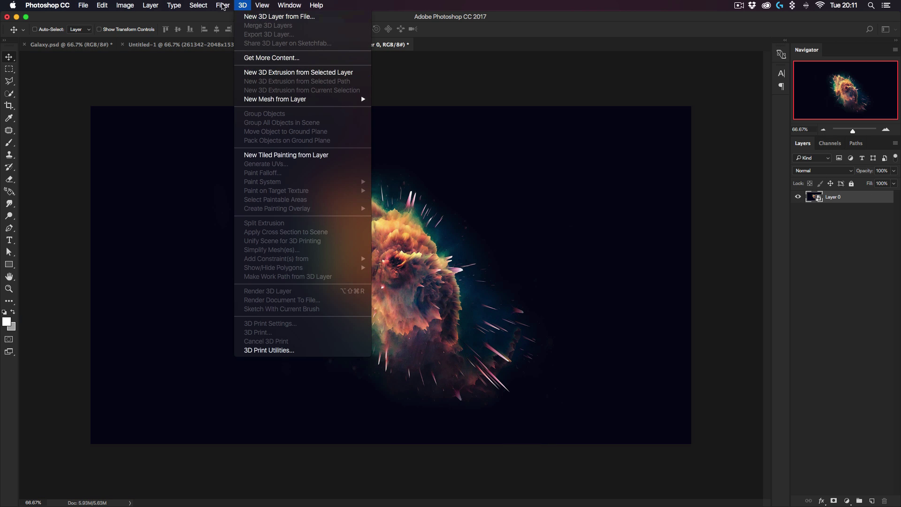
mouse_move(221, 6)
mouse_move(288, 117)
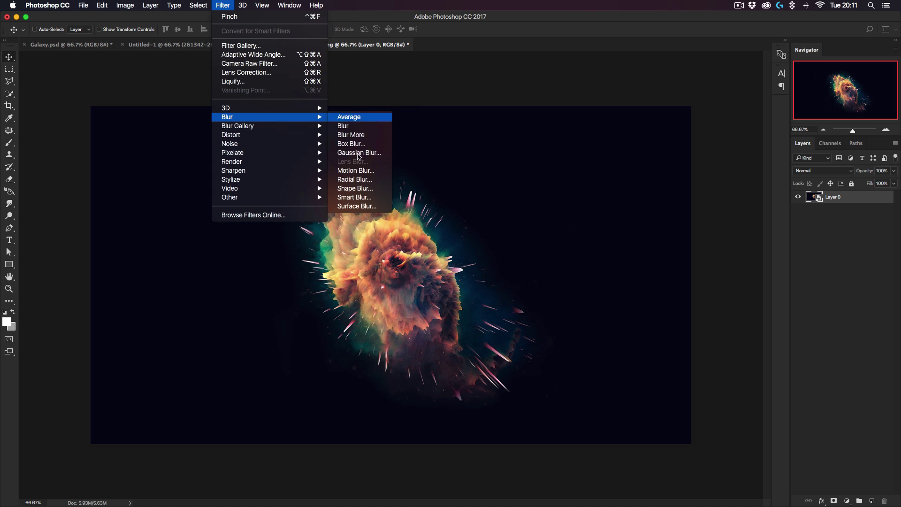
click(359, 209)
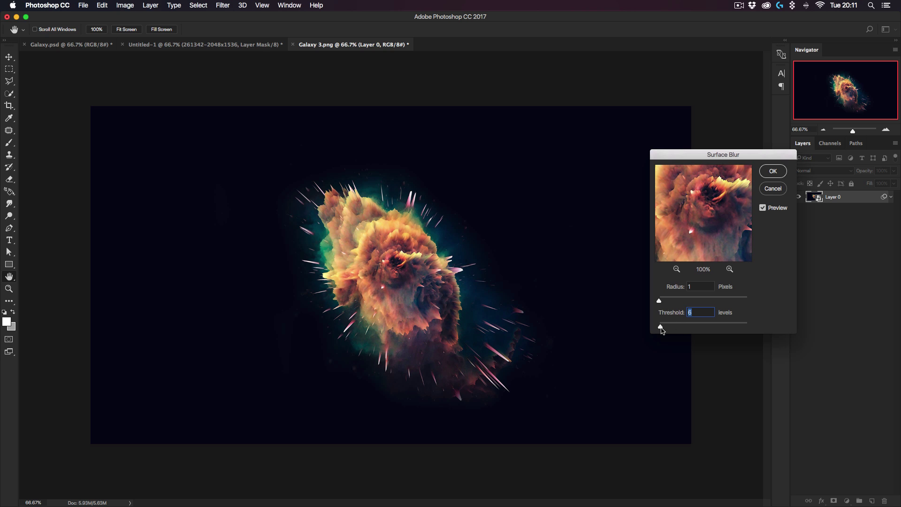
drag(660, 327, 658, 327)
click(775, 171)
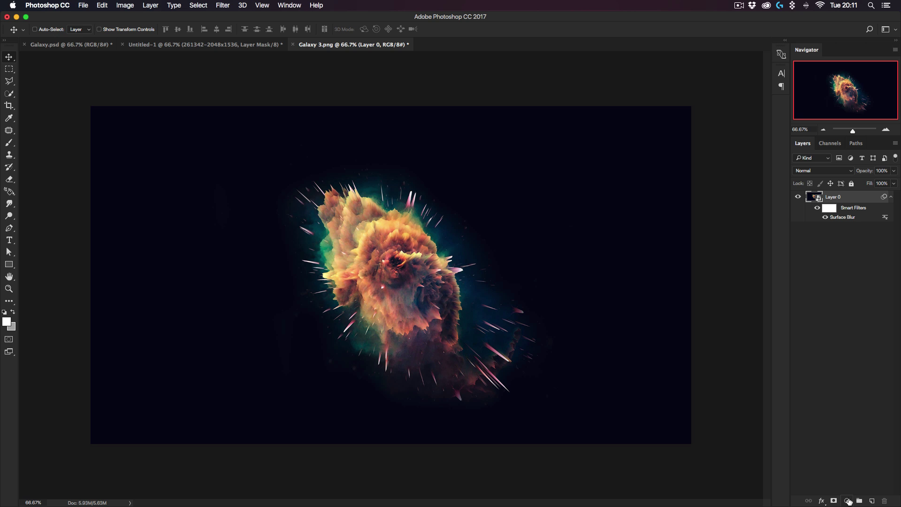
Add a Vibrance adjustment layer with Vibrance at +90 and Saturation reset to 0
click(847, 501)
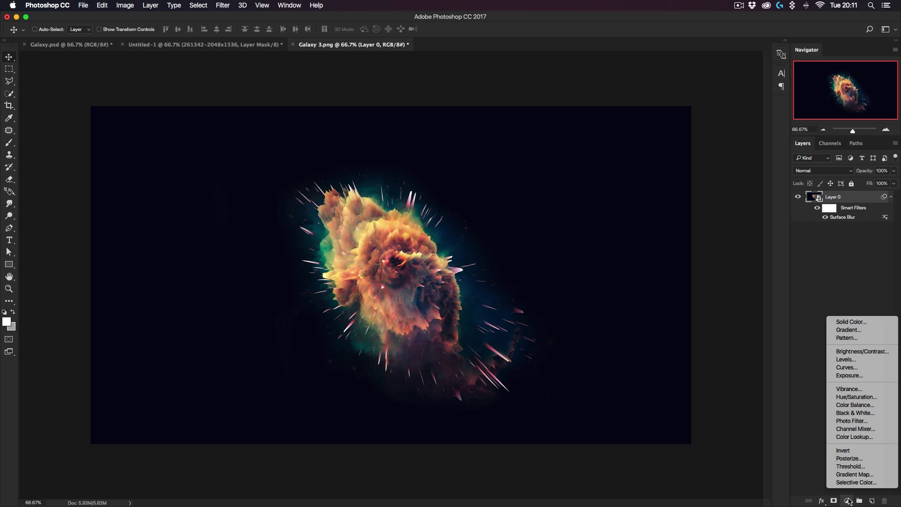
click(848, 388)
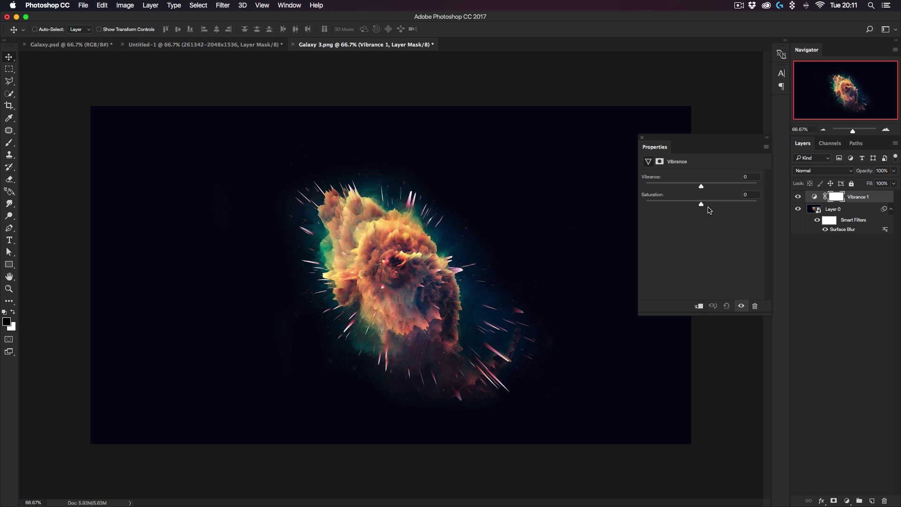
drag(701, 204, 729, 205)
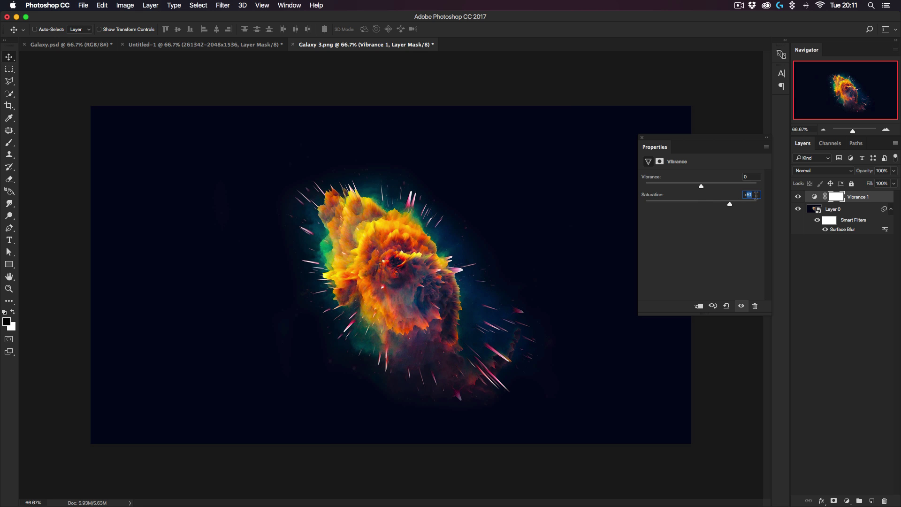
key(BackSpace)
text(0)
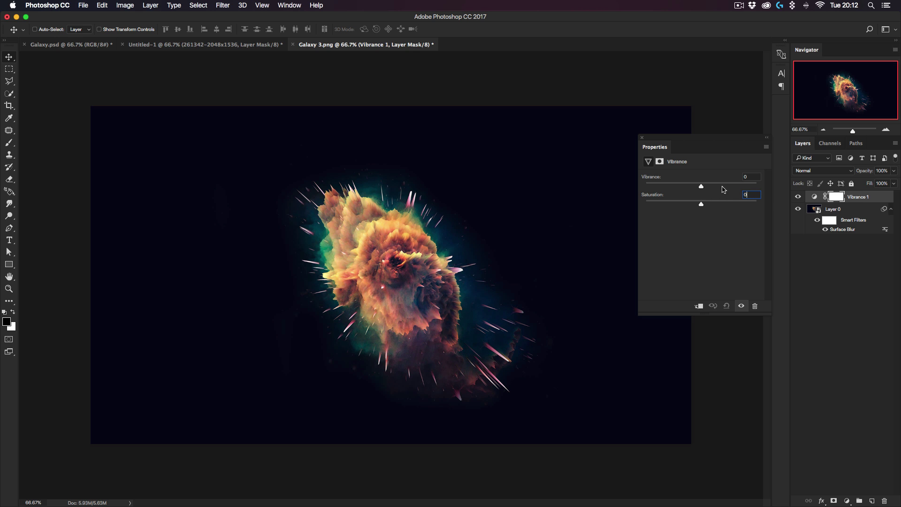
drag(703, 187, 752, 199)
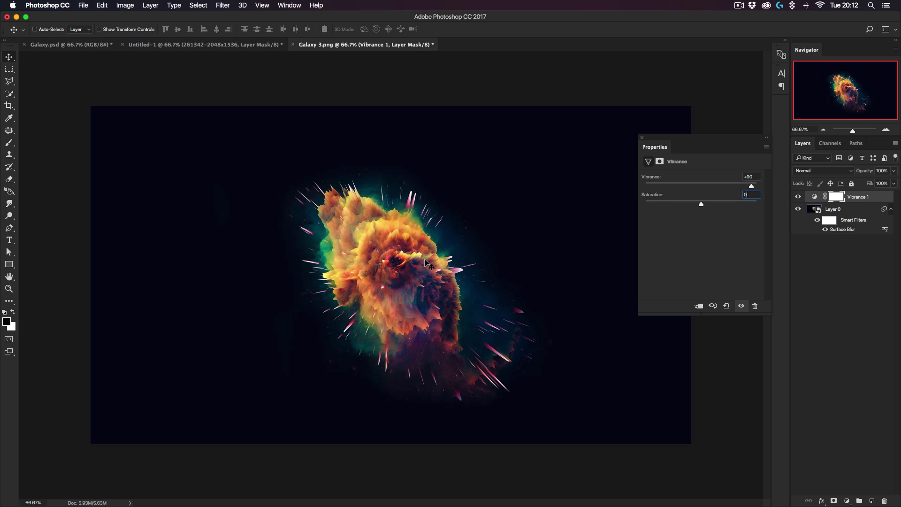
Add a Curves adjustment layer and lift the upper RGB curve to brighten highlights
click(642, 137)
click(857, 347)
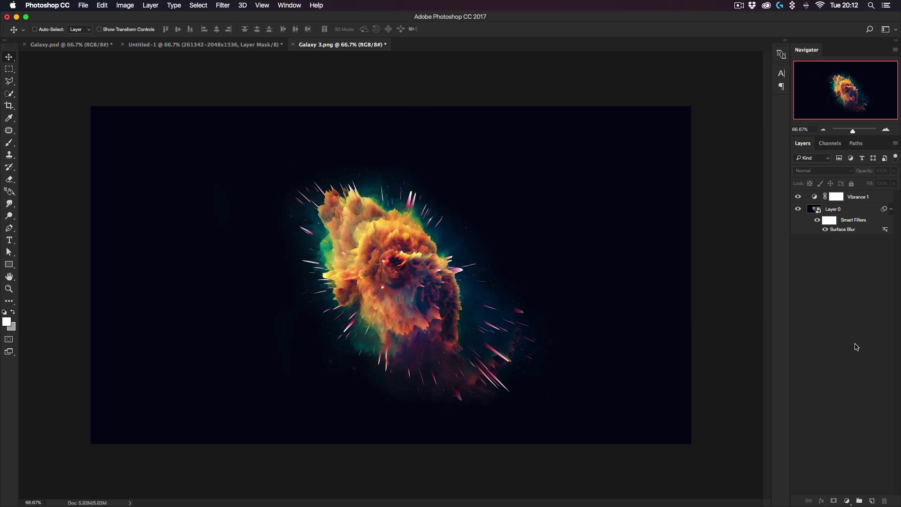
click(848, 500)
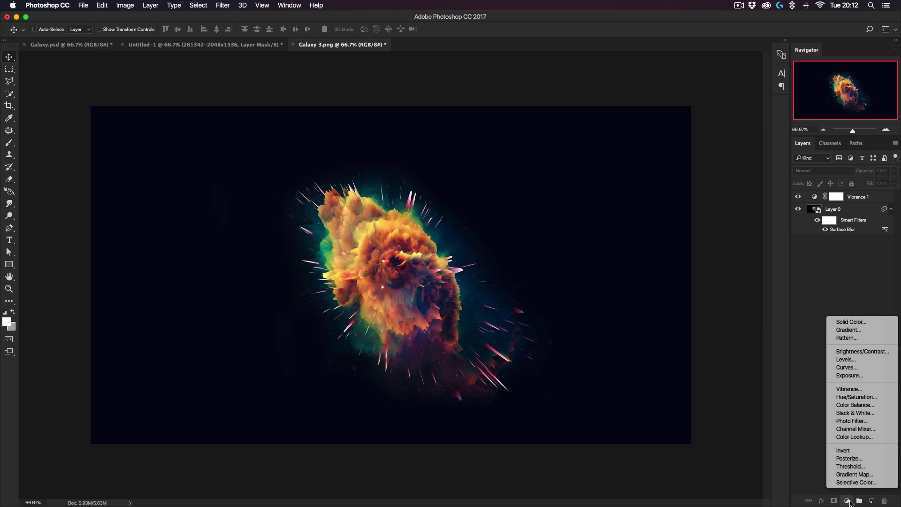
click(859, 370)
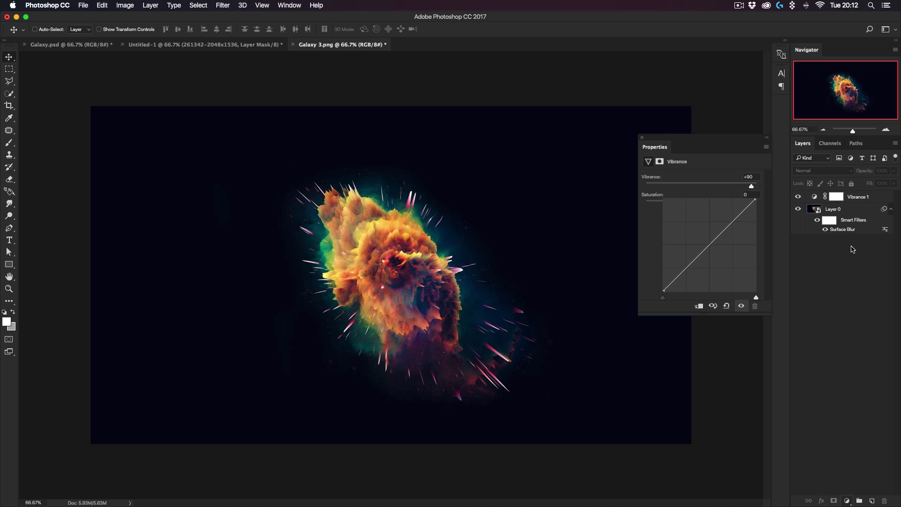
click(686, 271)
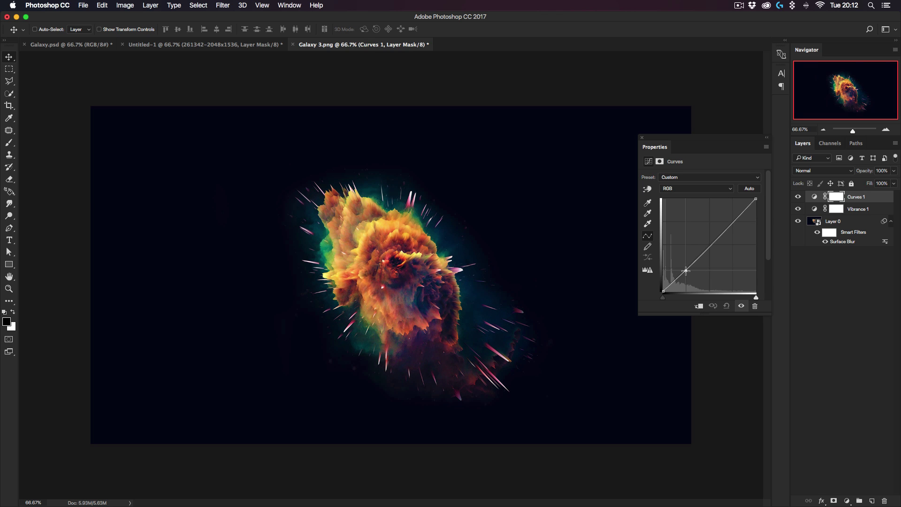
drag(732, 223, 732, 221)
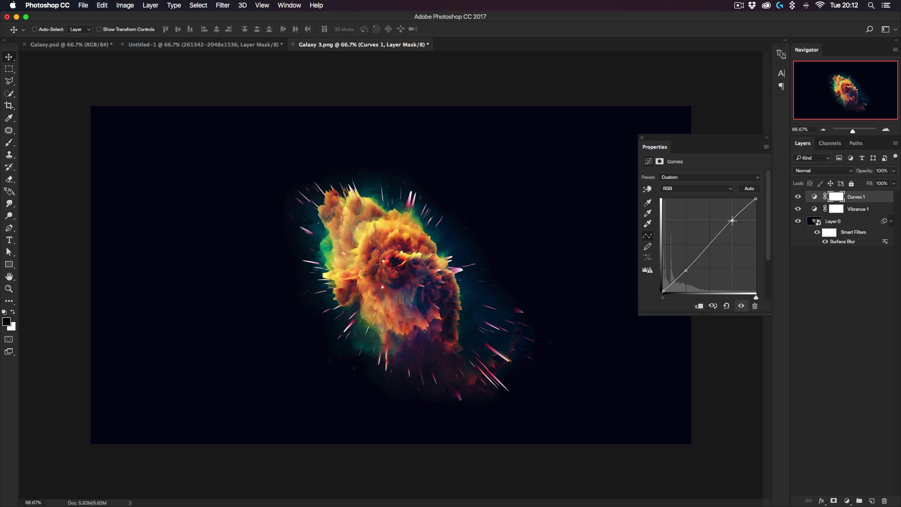
Shape the Red channel curve into an S-curve to deepen the nebula's reds
click(708, 189)
click(697, 197)
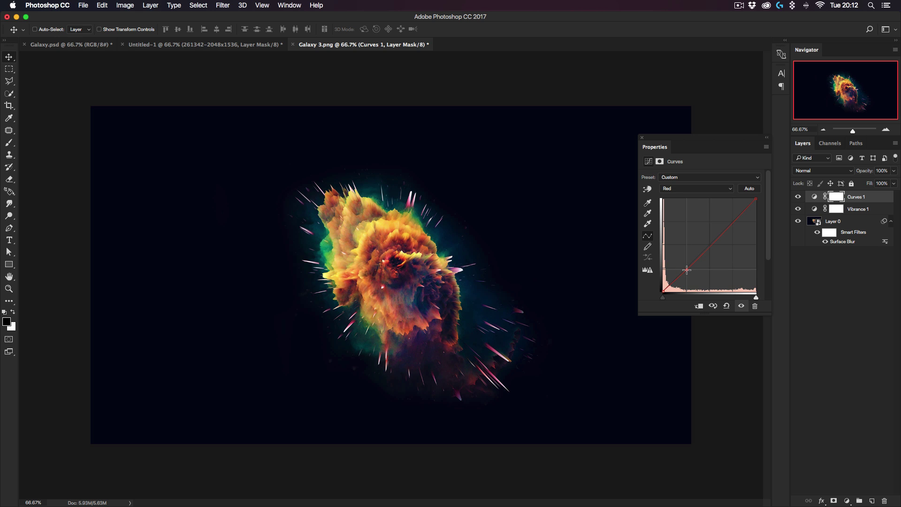
drag(686, 270, 685, 268)
click(730, 220)
drag(684, 268, 689, 273)
drag(688, 272, 685, 266)
drag(733, 221, 732, 221)
drag(733, 221, 731, 221)
Lower the Green curve with lifted highlights and raise the Blue curve for purple-blue tones
click(711, 192)
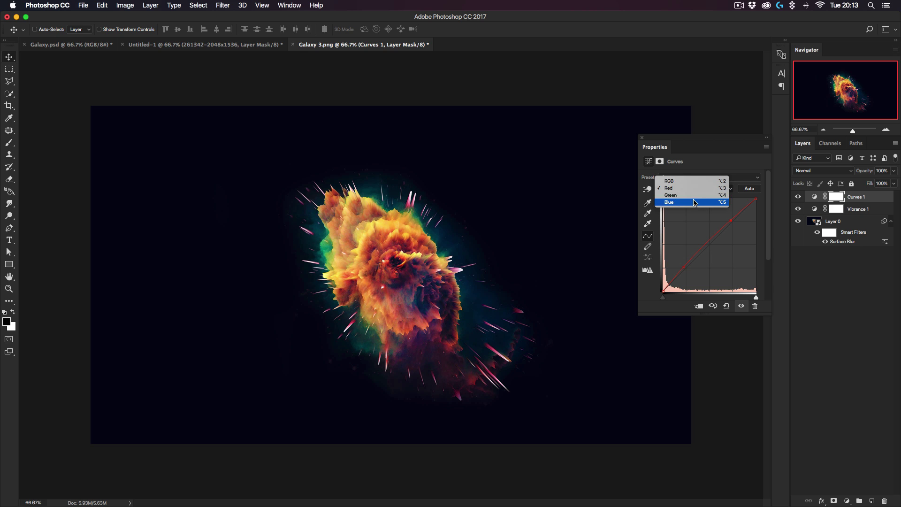
click(691, 195)
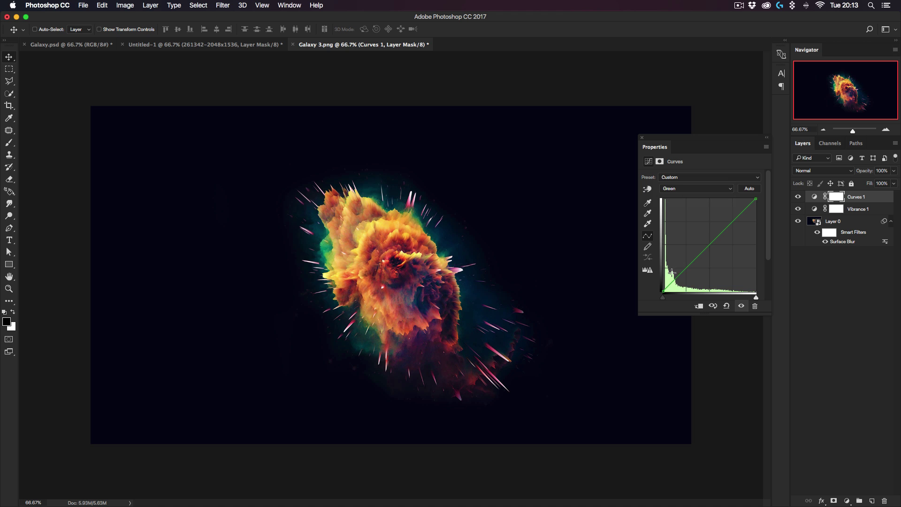
drag(683, 267, 688, 270)
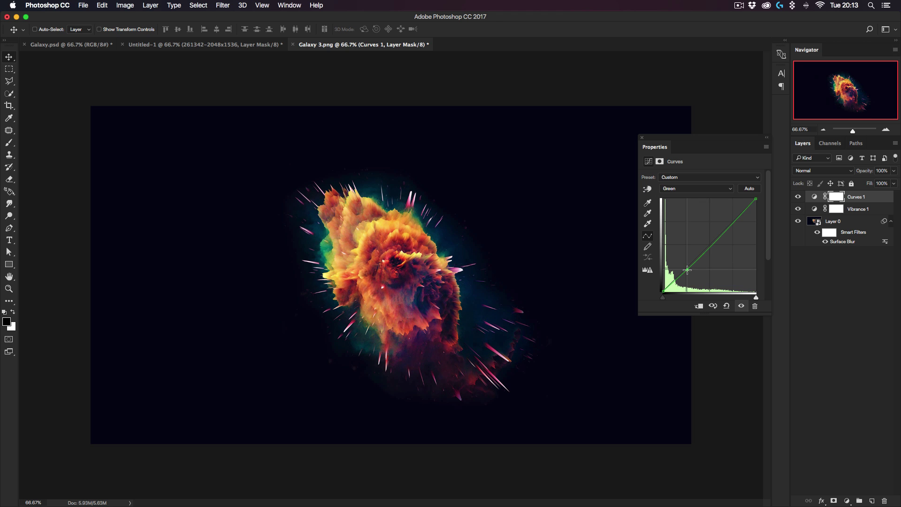
click(731, 220)
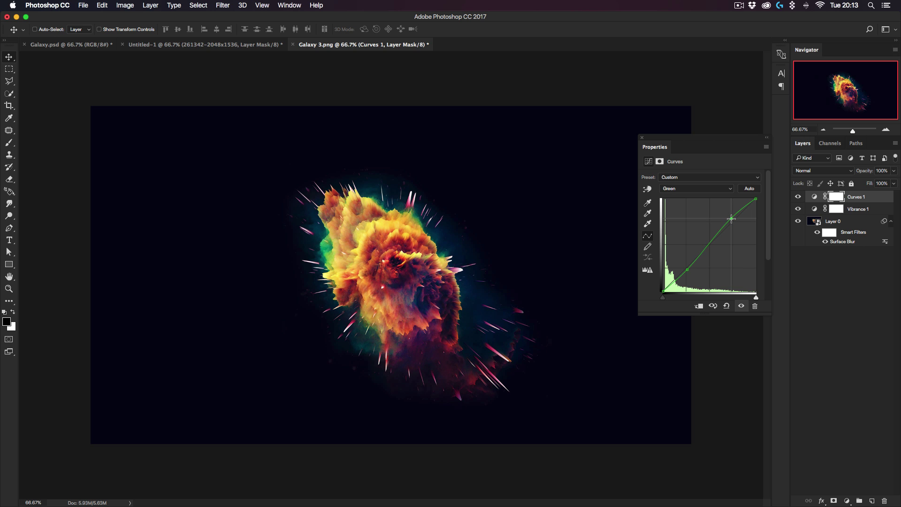
click(722, 188)
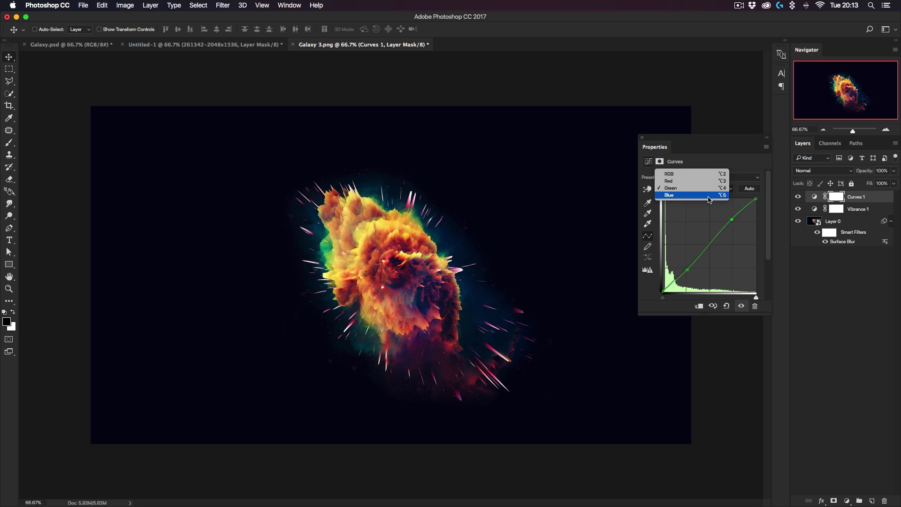
click(710, 199)
drag(685, 270, 685, 266)
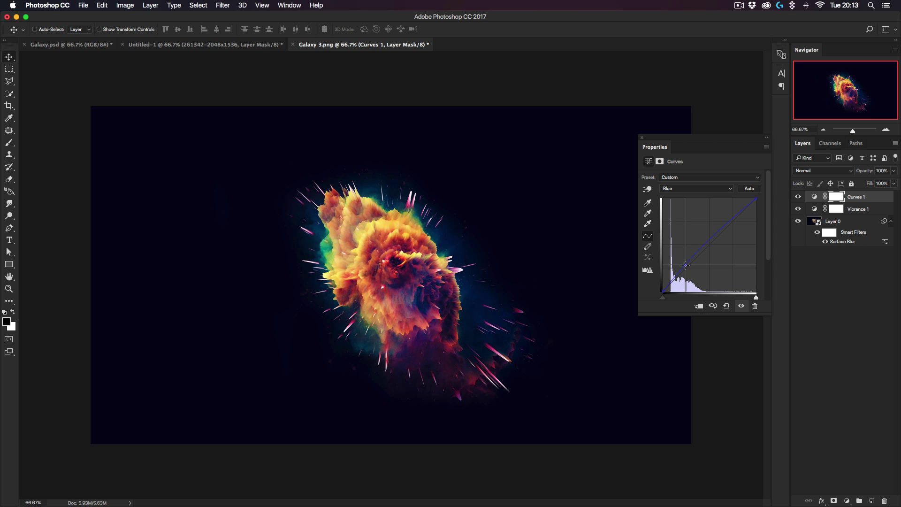
click(871, 368)
Raise Vibrance 1 from +90 to +100, then select the nebula's Layer 0
click(641, 138)
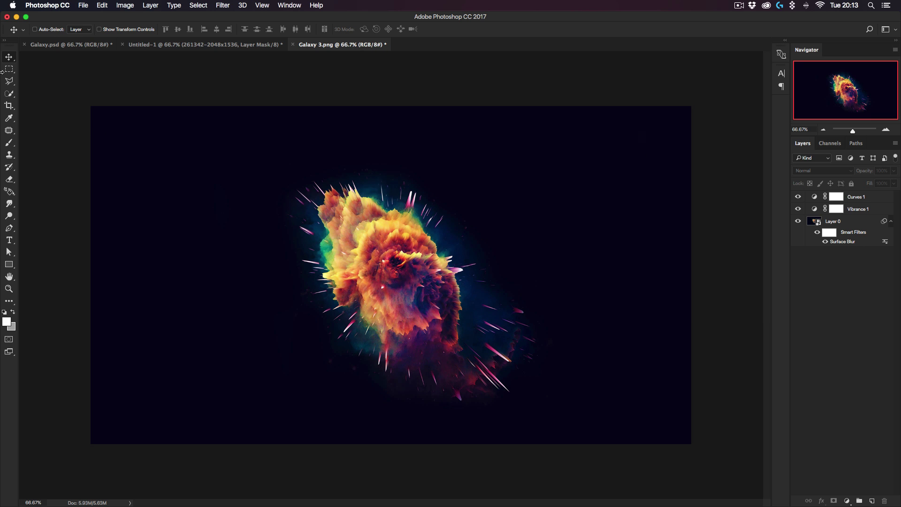
click(47, 45)
click(337, 45)
double_click(813, 210)
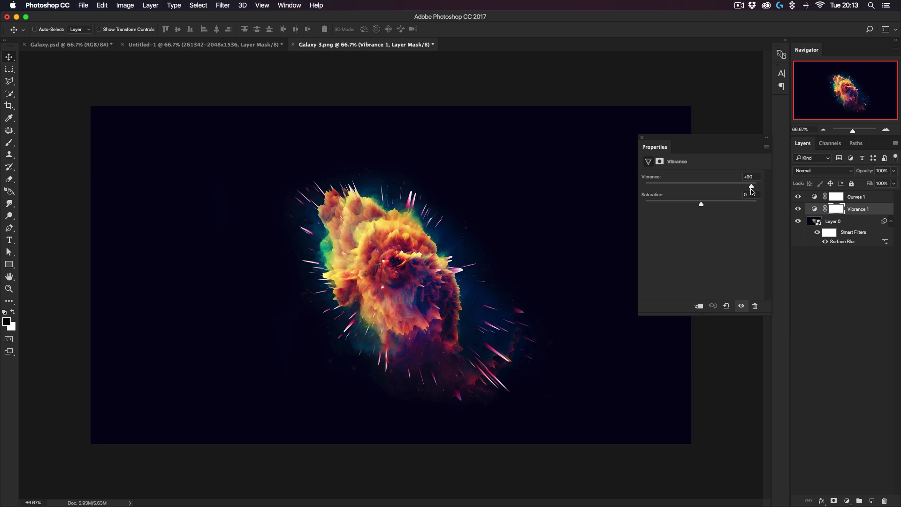
drag(751, 187, 764, 187)
click(642, 137)
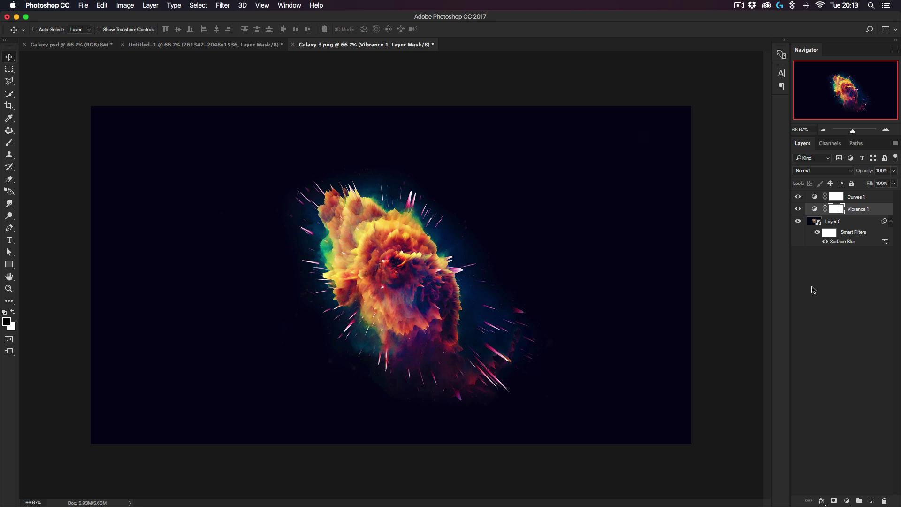
click(840, 221)
Apply an Add Noise smart filter to Layer 0 at 5%, Uniform, Monochromatic
click(222, 5)
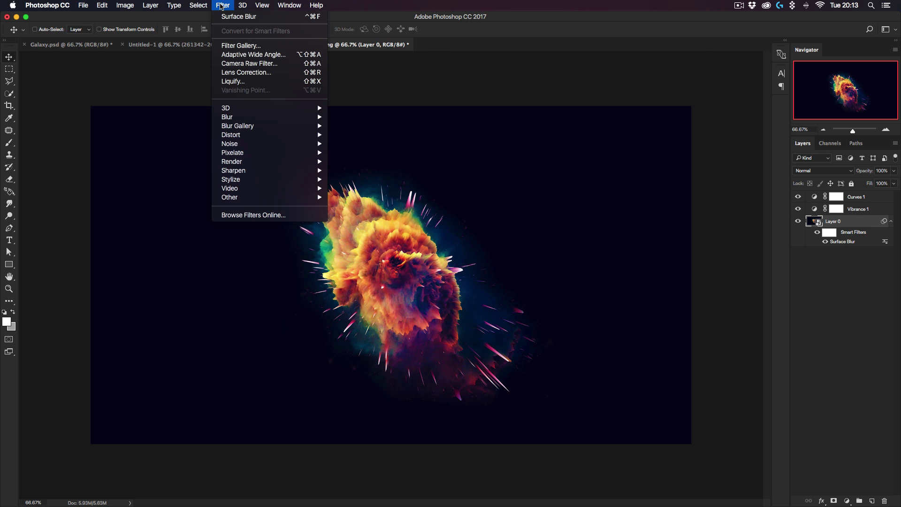
mouse_move(248, 130)
mouse_move(261, 145)
click(359, 144)
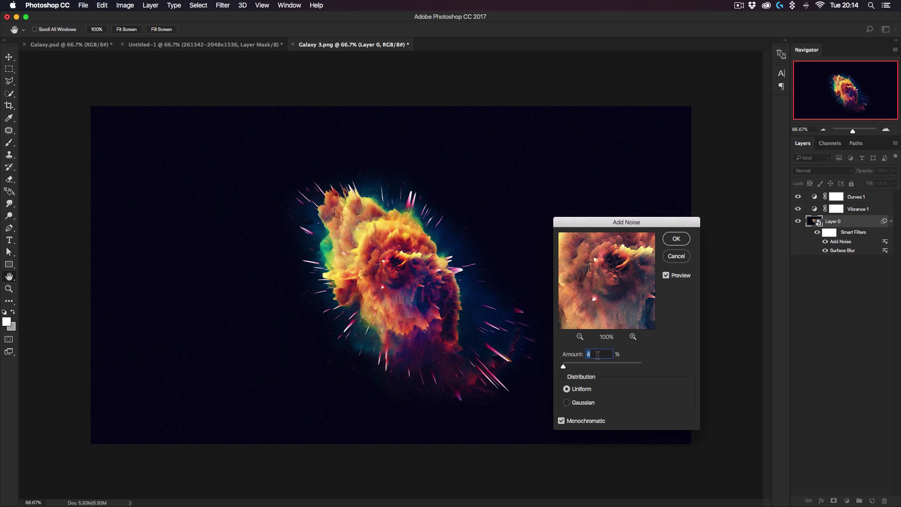
text(5)
click(676, 240)
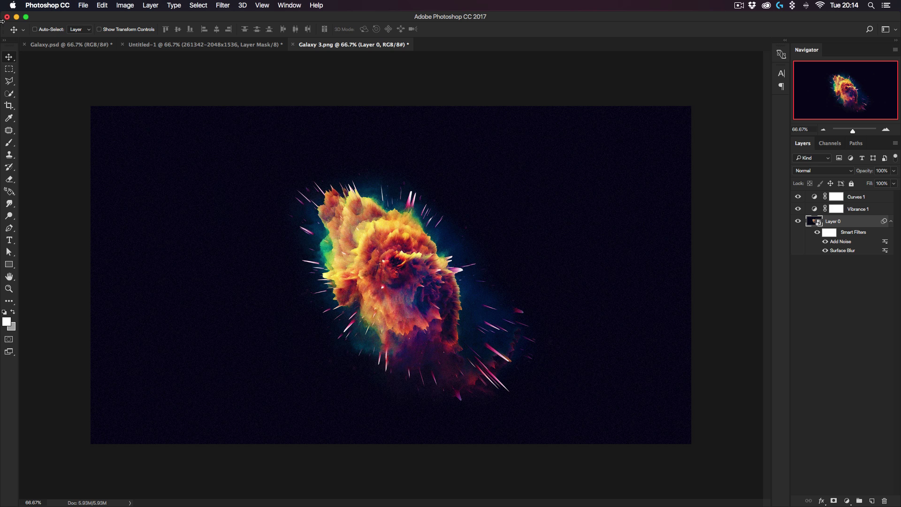
click(52, 46)
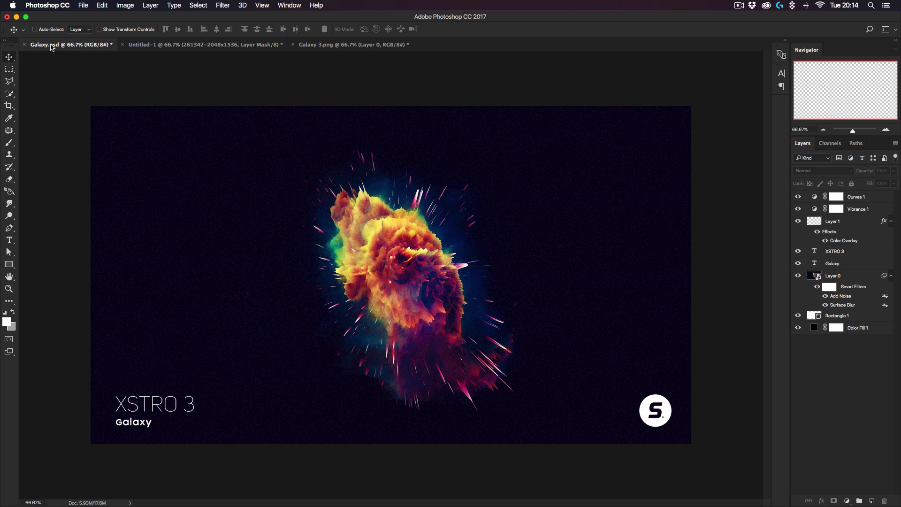
click(337, 46)
click(76, 46)
click(366, 47)
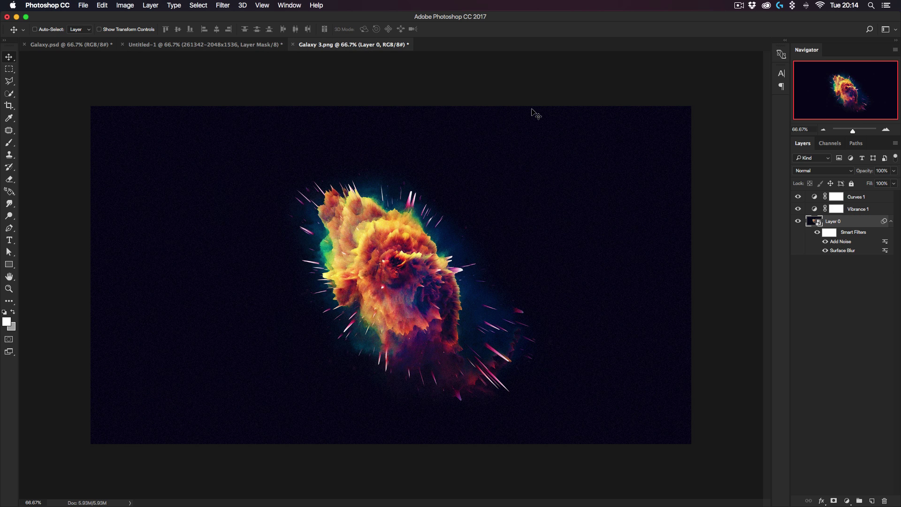